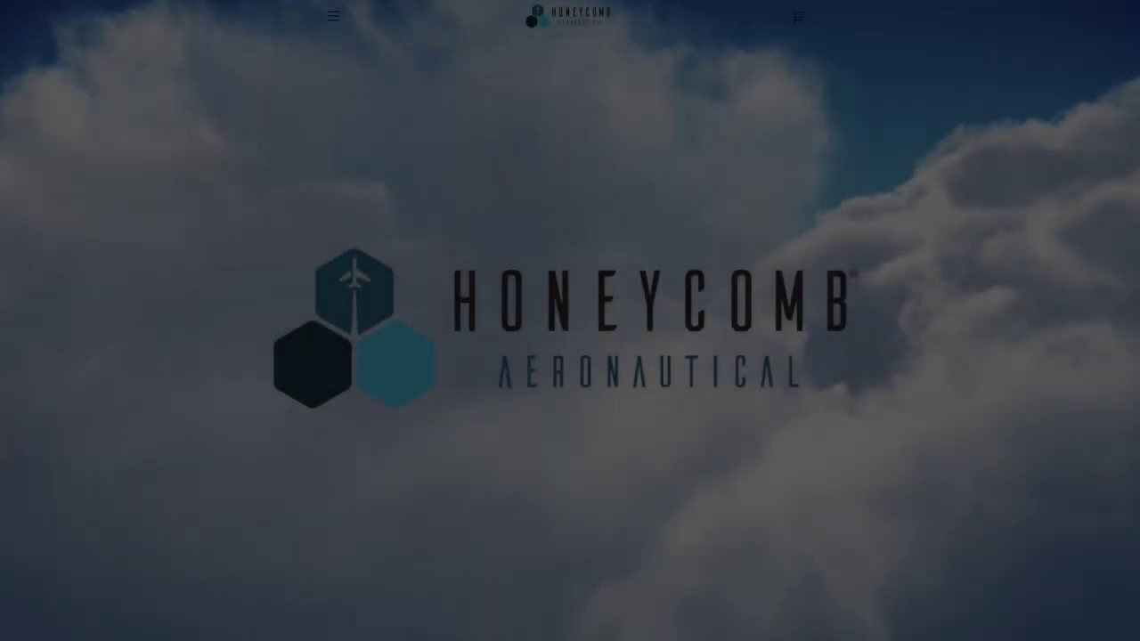
Scroll to the website footer and go to the DOWNLOADS page
{"action": "scroll", "coordinate": [570, 321], "scroll_direction": "down", "scroll_amount": 8}
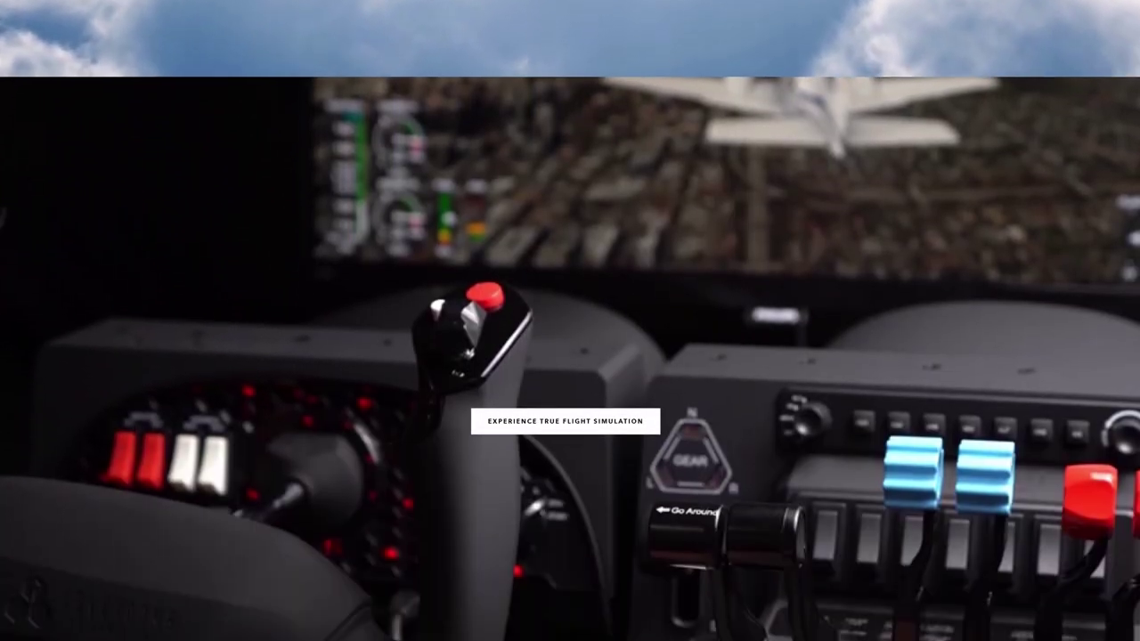
{"action": "scroll", "coordinate": [570, 320], "scroll_direction": "down", "scroll_amount": 8}
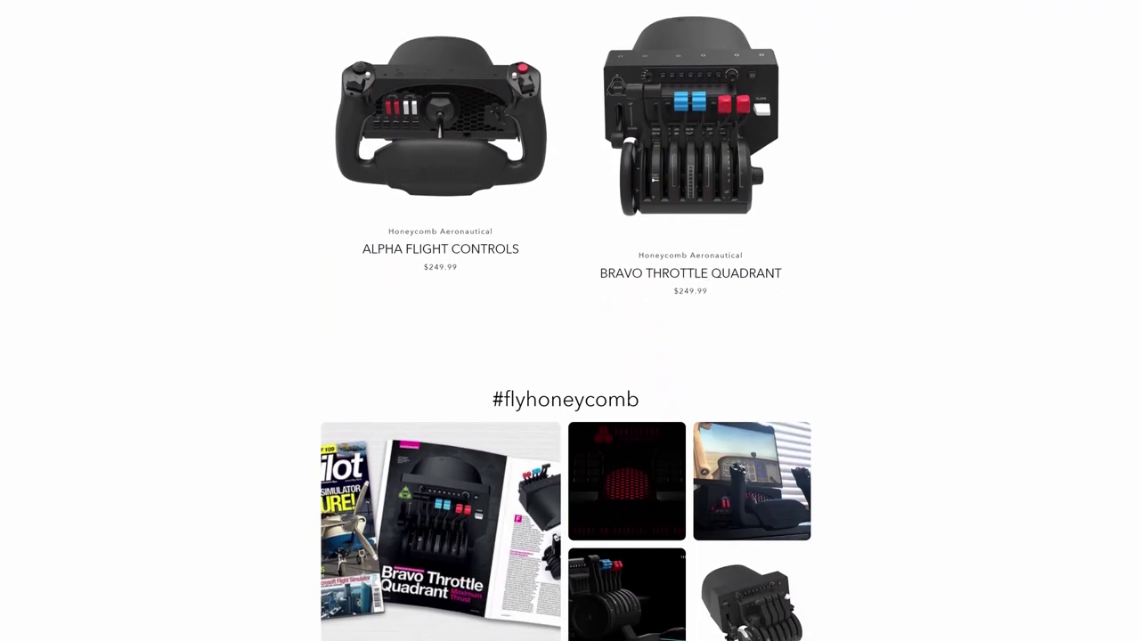
{"action": "scroll", "coordinate": [570, 320], "scroll_direction": "down", "scroll_amount": 1}
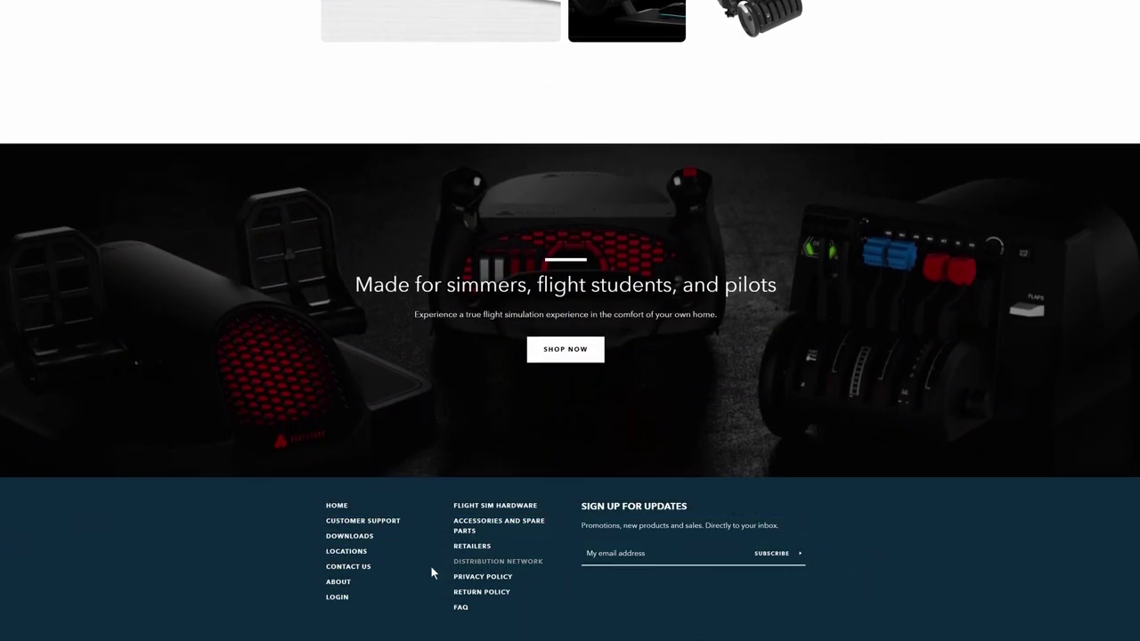
{"action": "left_click", "coordinate": [349, 537]}
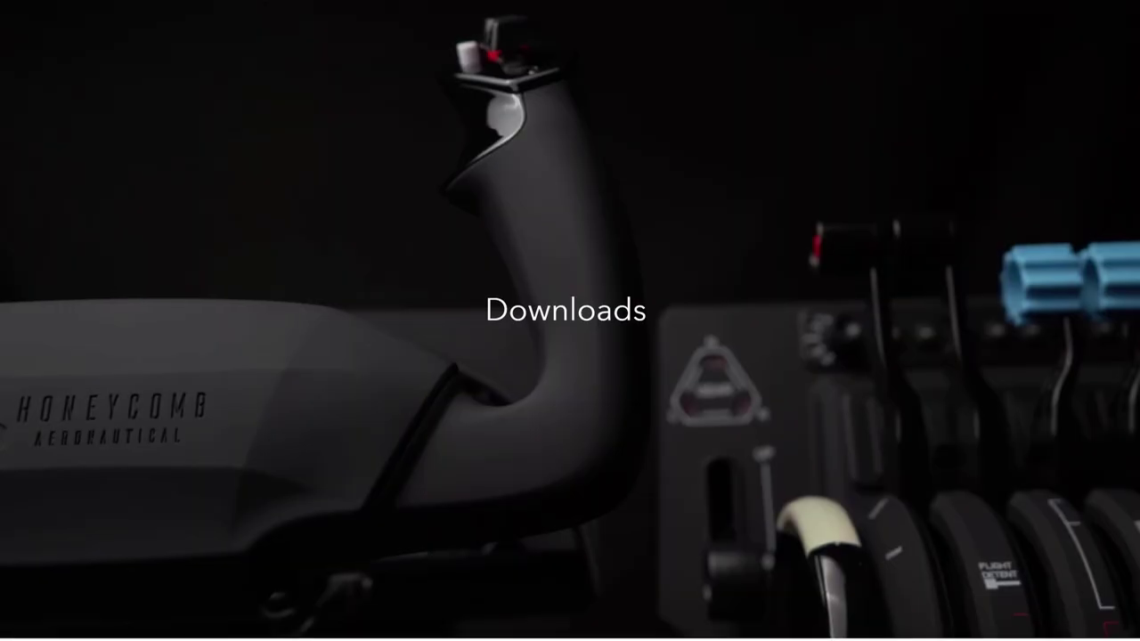
Open the Prepar3D V5 DOWNLOAD NOW link in a new tab
{"action": "scroll", "coordinate": [349, 538], "scroll_direction": "down", "scroll_amount": 3}
{"action": "scroll", "coordinate": [570, 321], "scroll_direction": "down", "scroll_amount": 5}
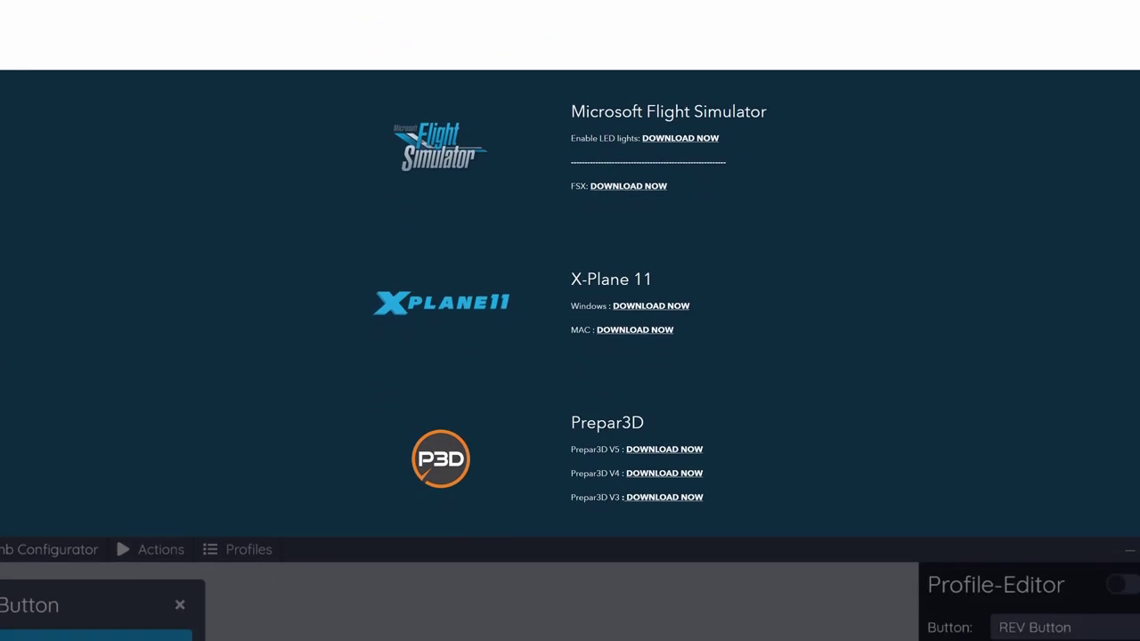
{"action": "right_click", "coordinate": [664, 453]}
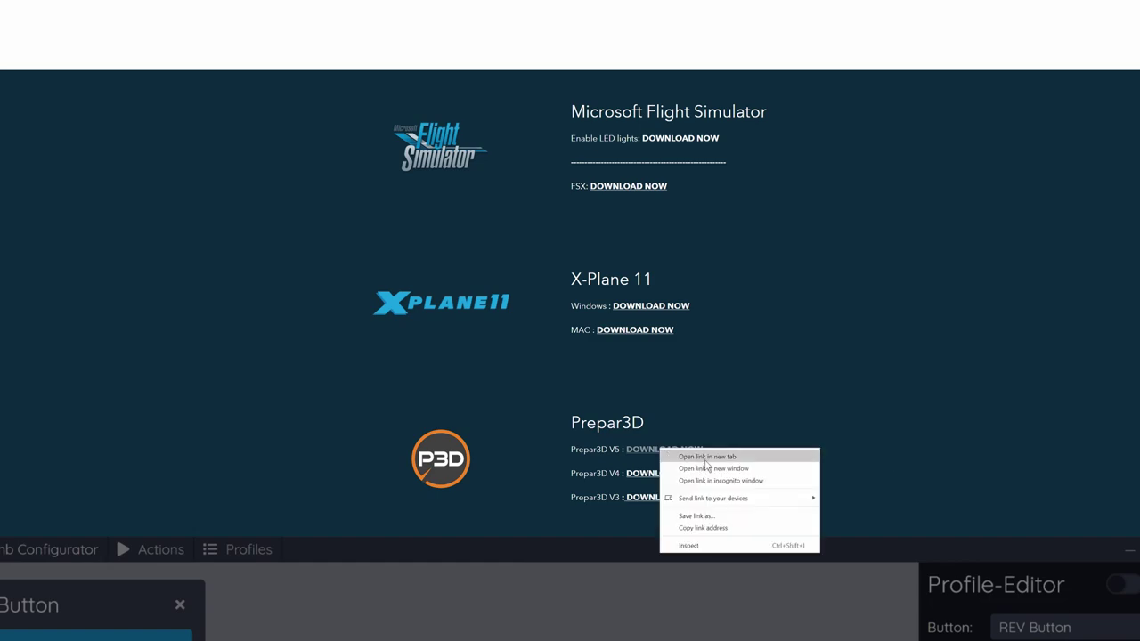
{"action": "left_click", "coordinate": [758, 411]}
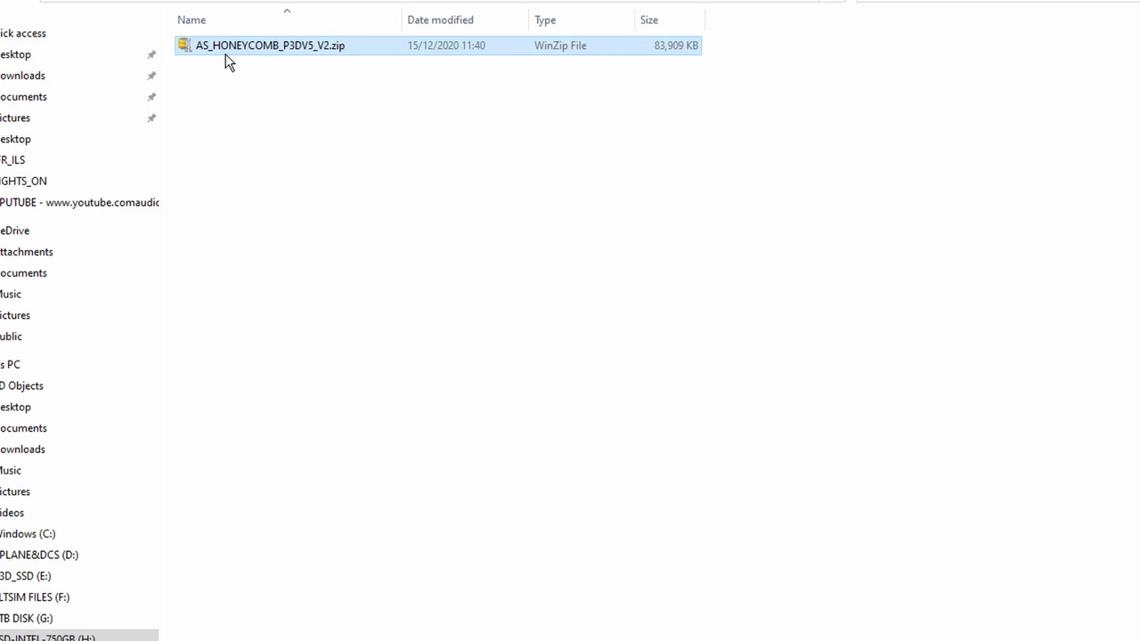
Unzip AS_HONEYCOMB_P3DV5_V2.zip here with WinZip and run AS_HONEYCOMB_P3DV5_V2000.exe as administrator
{"action": "right_click", "coordinate": [225, 54]}
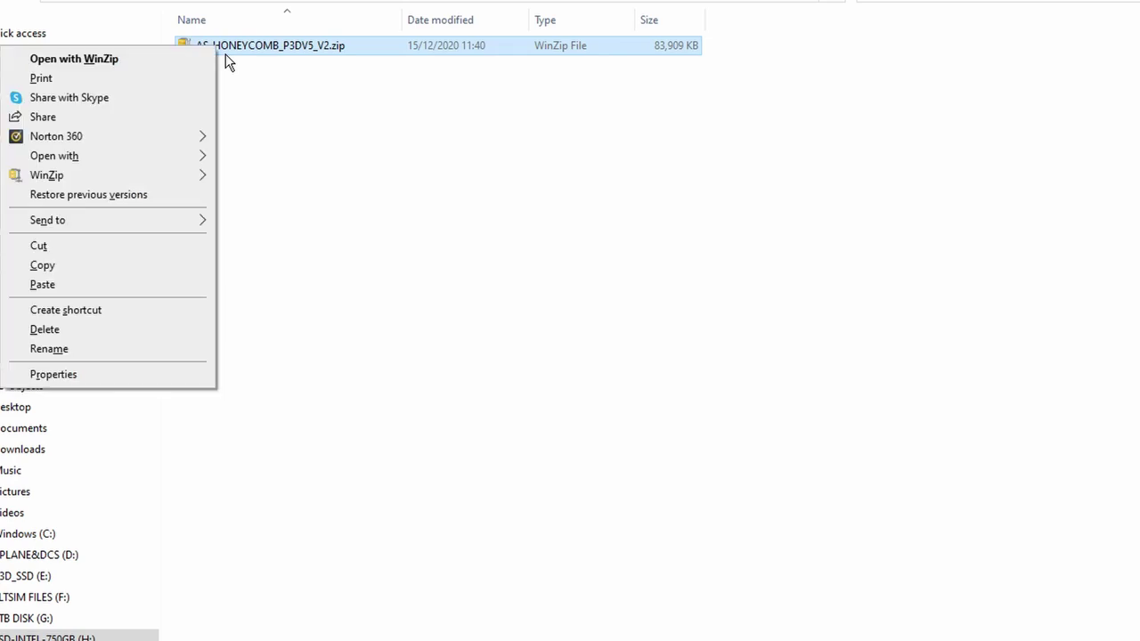
{"action": "mouse_move", "coordinate": [174, 175]}
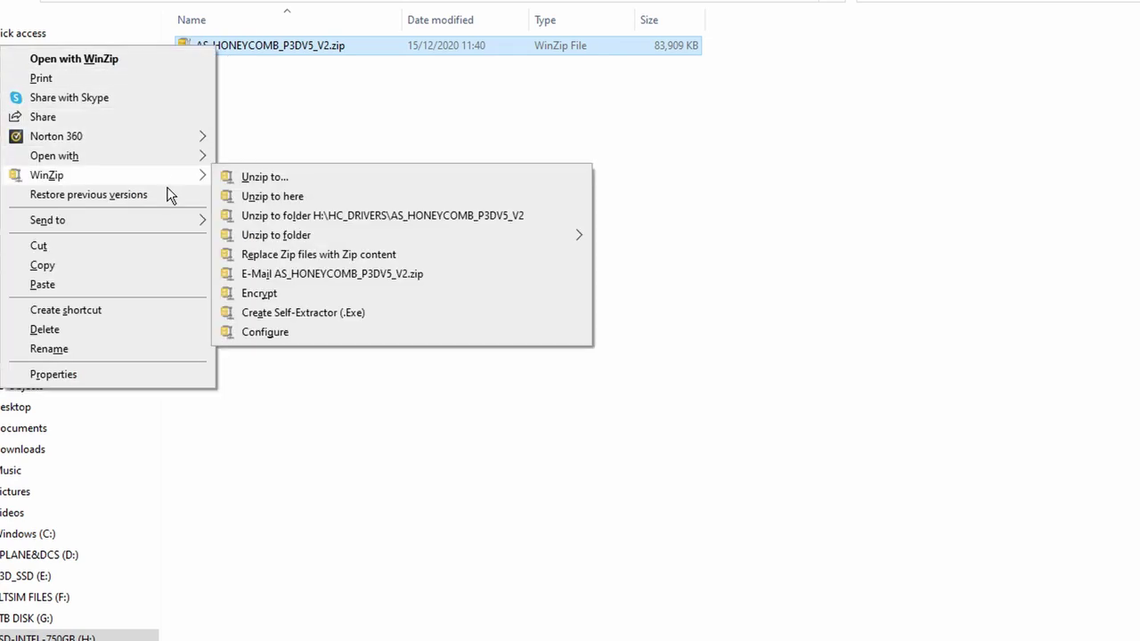
{"action": "left_click", "coordinate": [270, 204]}
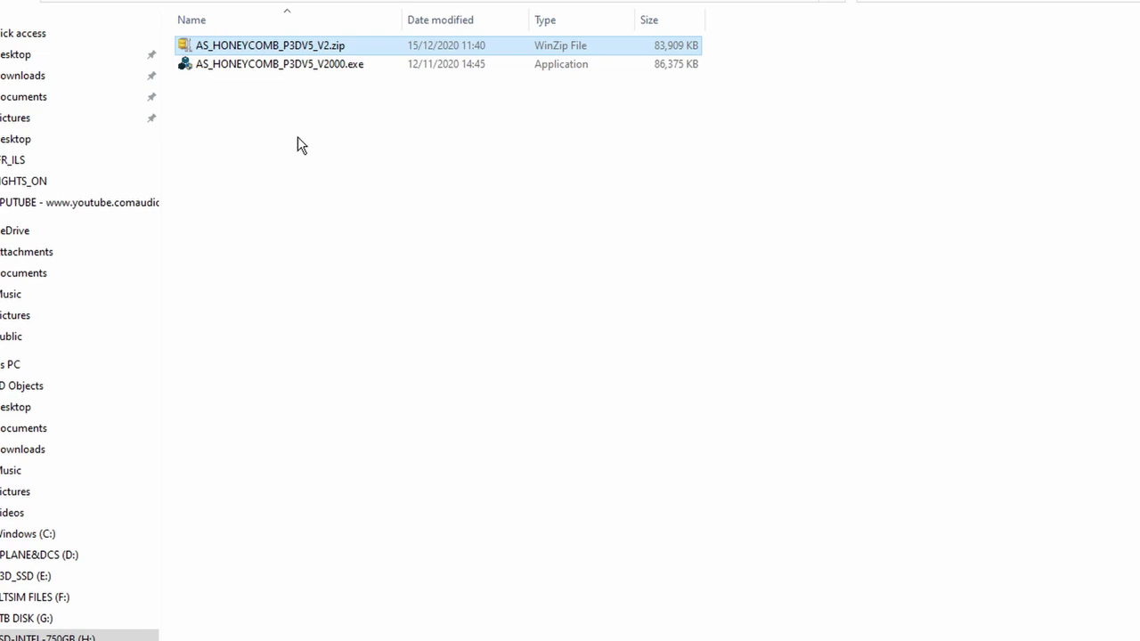
{"action": "right_click", "coordinate": [283, 71]}
{"action": "left_click", "coordinate": [225, 98]}
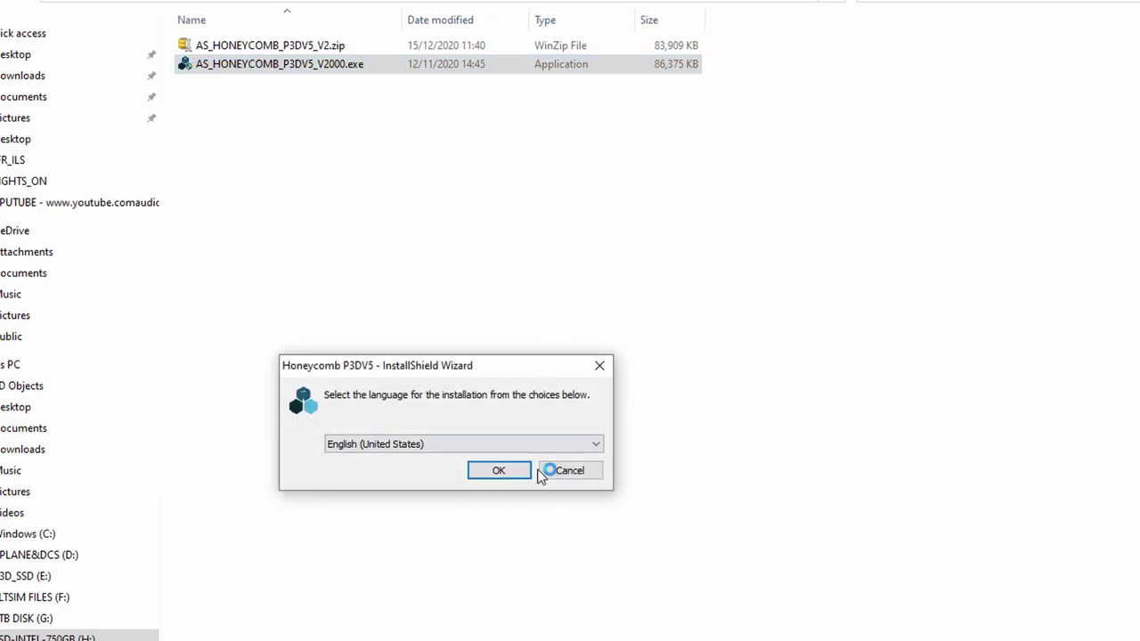
Install Honeycomb P3DV5 in English, accepting the licence and keeping E:\ as destination
{"action": "left_click", "coordinate": [502, 472]}
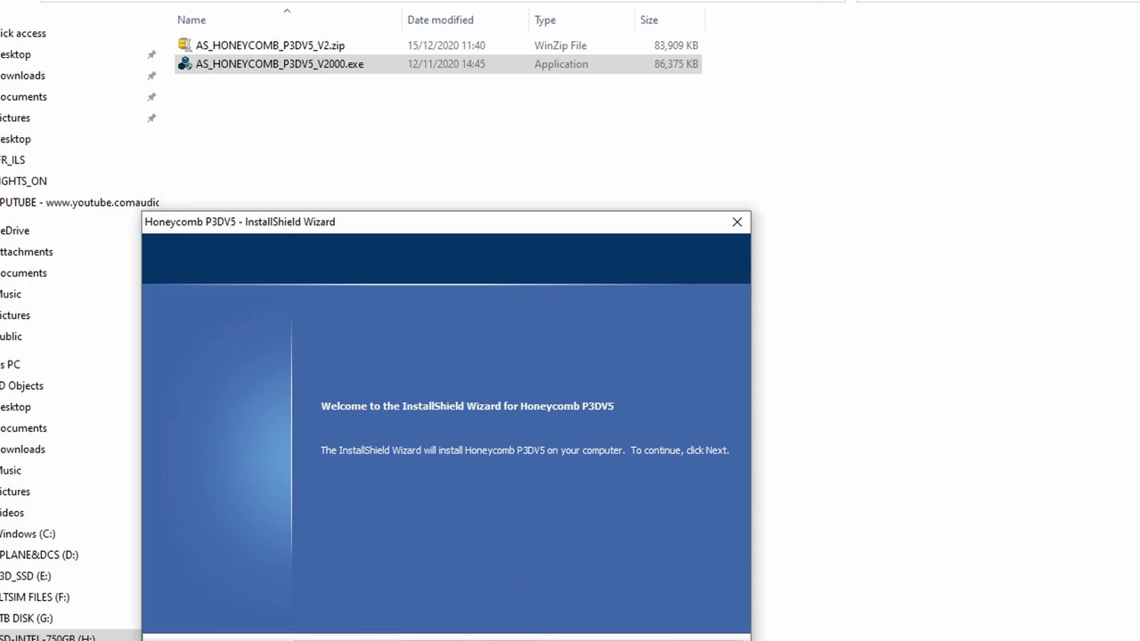
{"action": "key", "text": "Return"}
{"action": "left_click", "coordinate": [327, 575]}
{"action": "key", "text": "Return"}
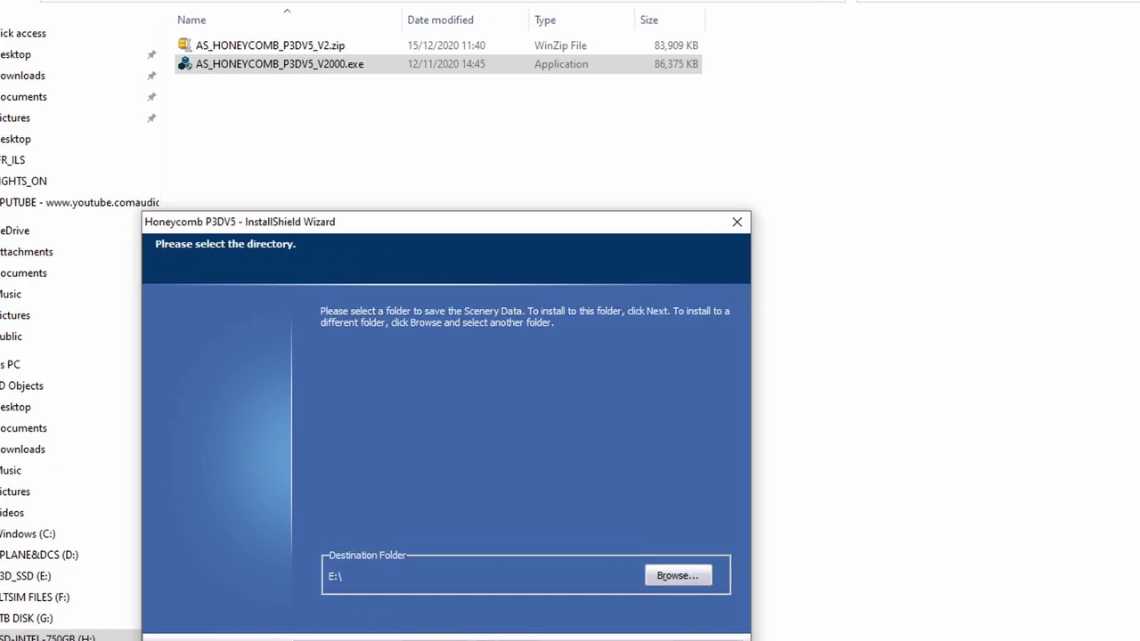
{"action": "key", "text": "Return"}
{"action": "key", "text": "Return"}
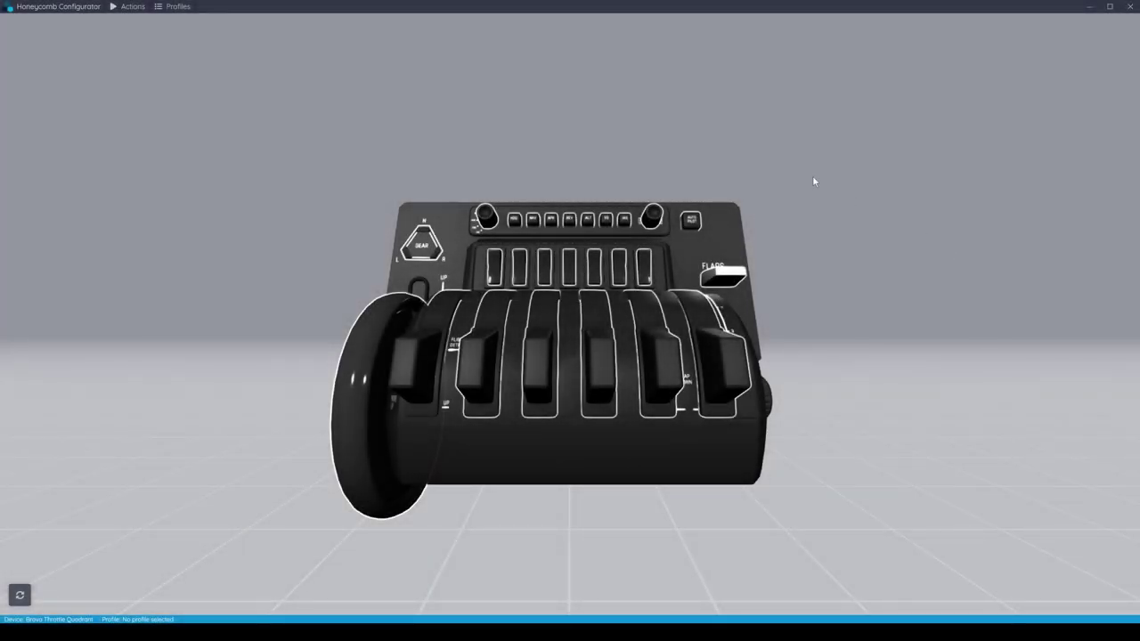
Orbit and zoom the Bravo Throttle Quadrant model to view it from above and the left
{"action": "left_click_drag", "start_coordinate": [805, 169], "coordinate": [936, 437]}
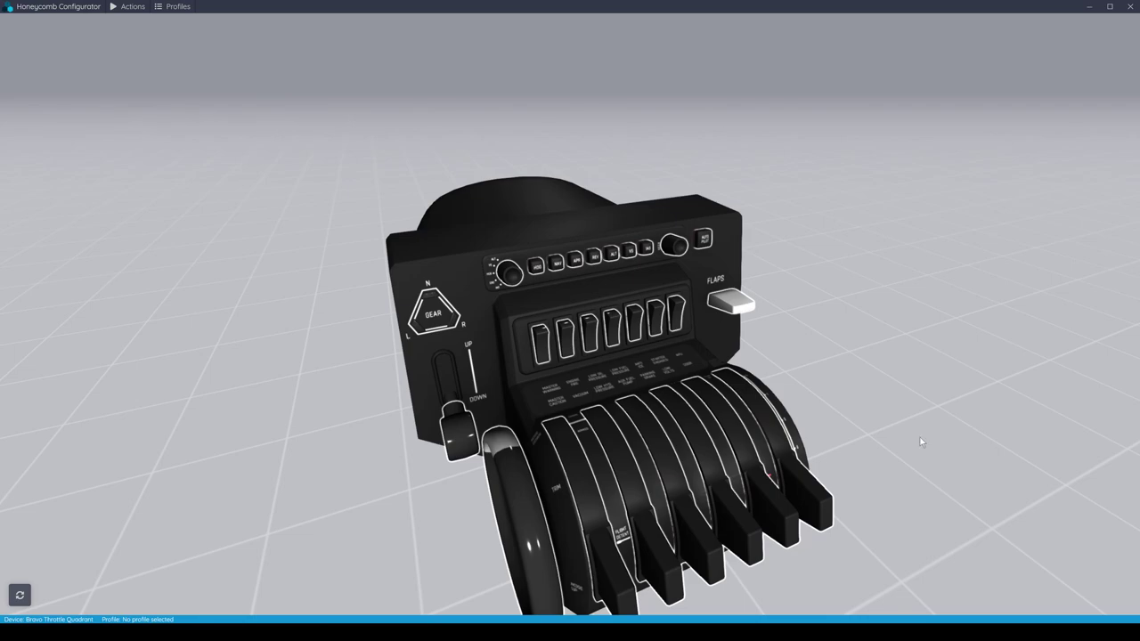
{"action": "scroll", "coordinate": [921, 442], "scroll_direction": "up", "scroll_amount": 2}
{"action": "scroll", "coordinate": [921, 442], "scroll_direction": "down", "scroll_amount": 2}
{"action": "scroll", "coordinate": [920, 442], "scroll_direction": "down", "scroll_amount": 1}
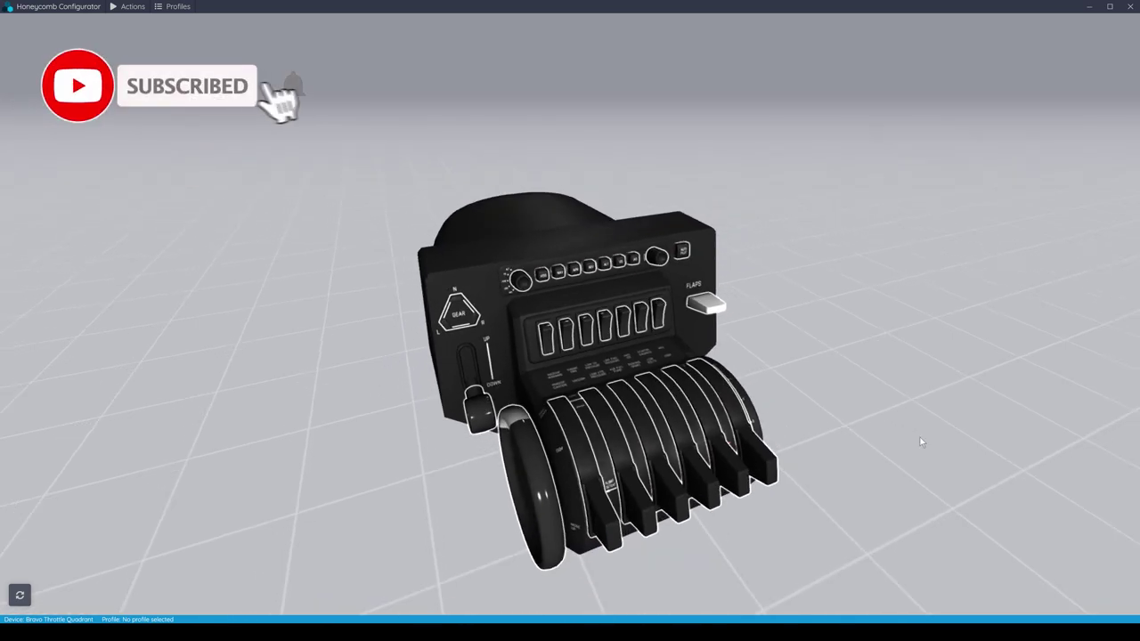
{"action": "left_click_drag", "start_coordinate": [921, 440], "coordinate": [744, 536]}
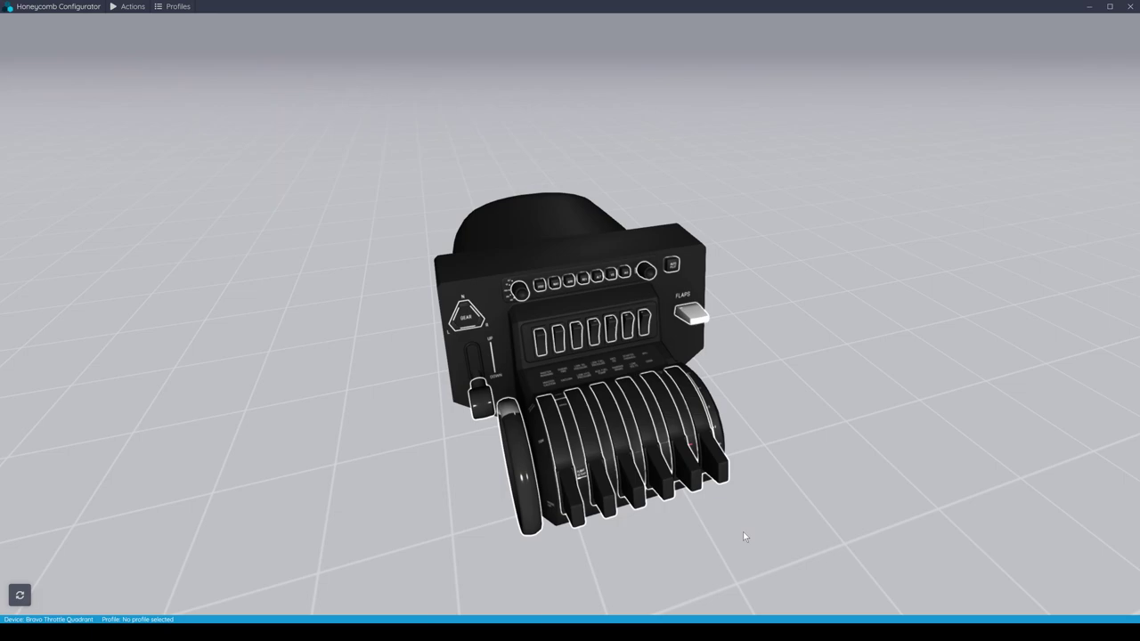
{"action": "left_click", "coordinate": [131, 7]}
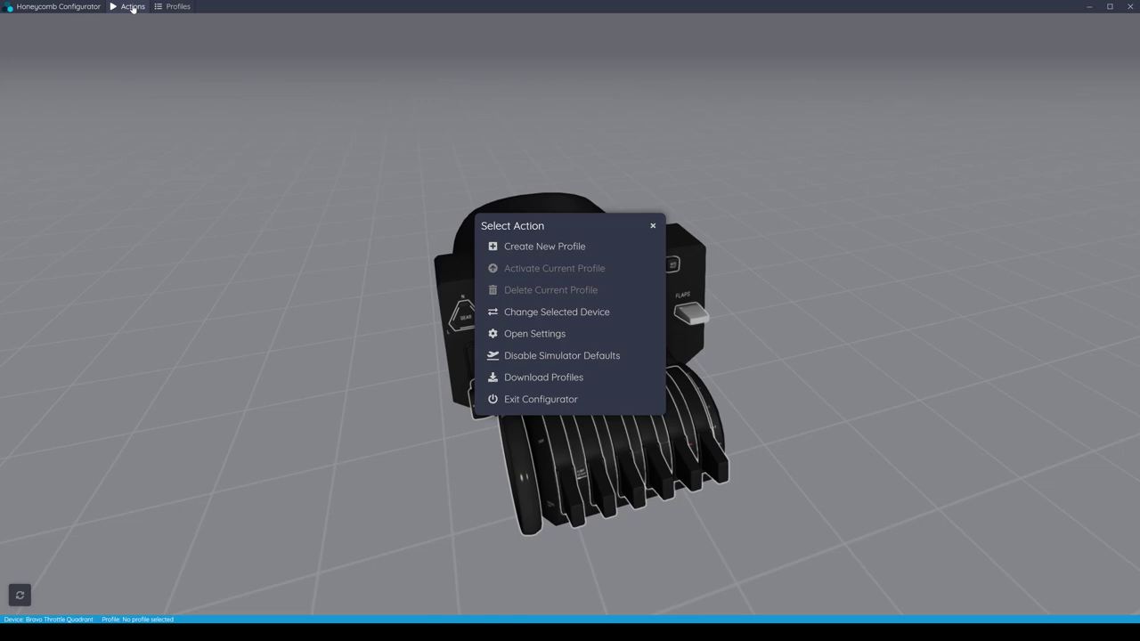
{"action": "left_click", "coordinate": [530, 335]}
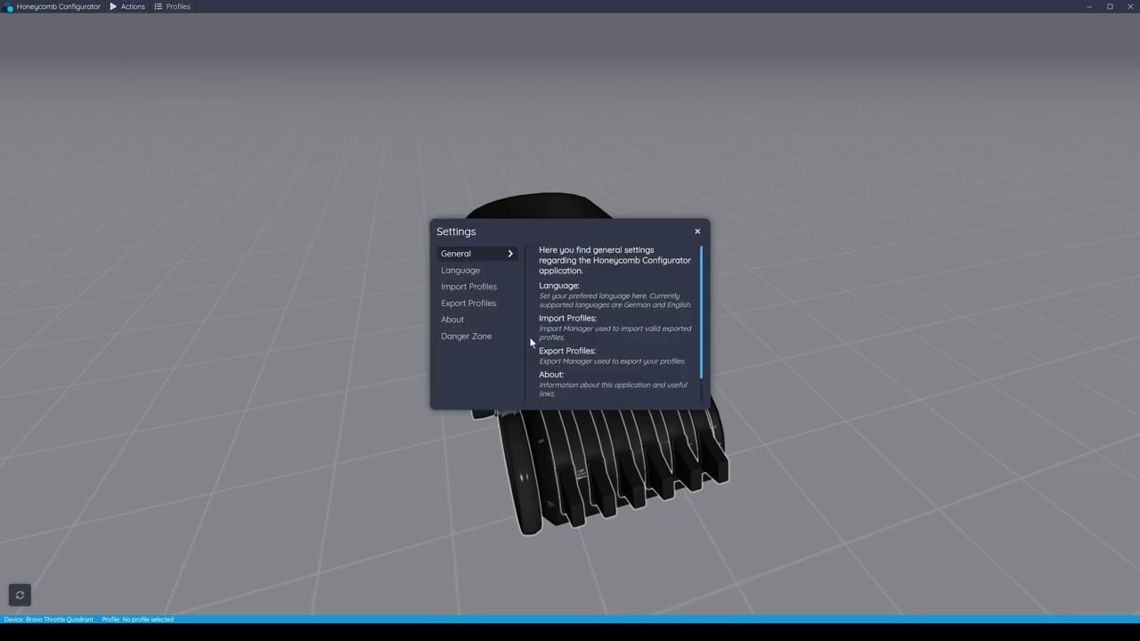
{"action": "left_click", "coordinate": [450, 322]}
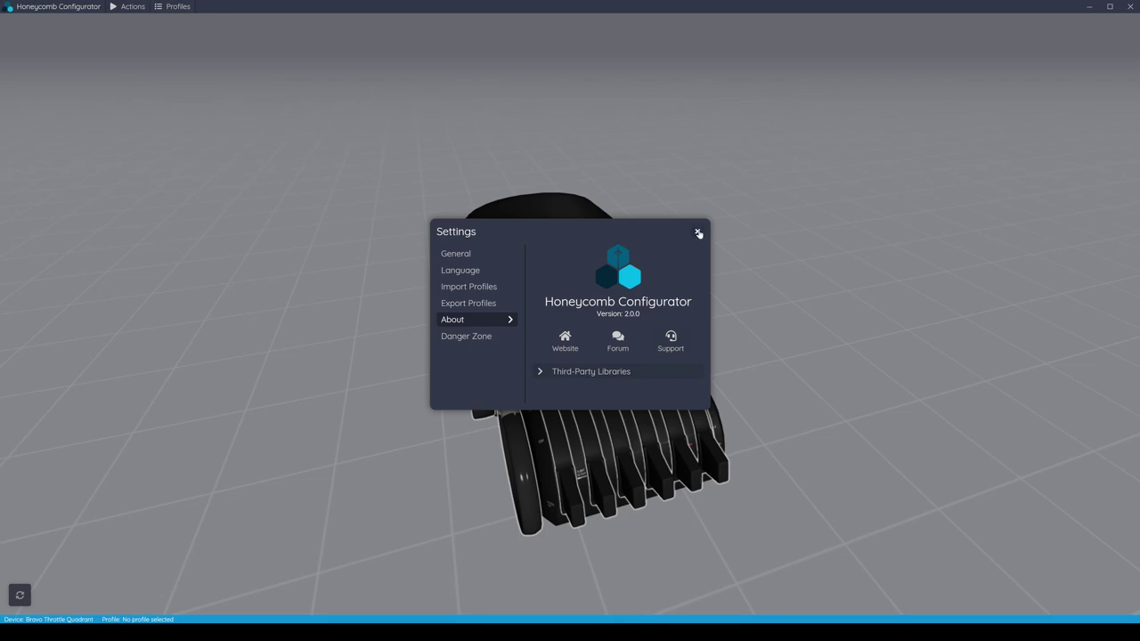
{"action": "left_click", "coordinate": [699, 231]}
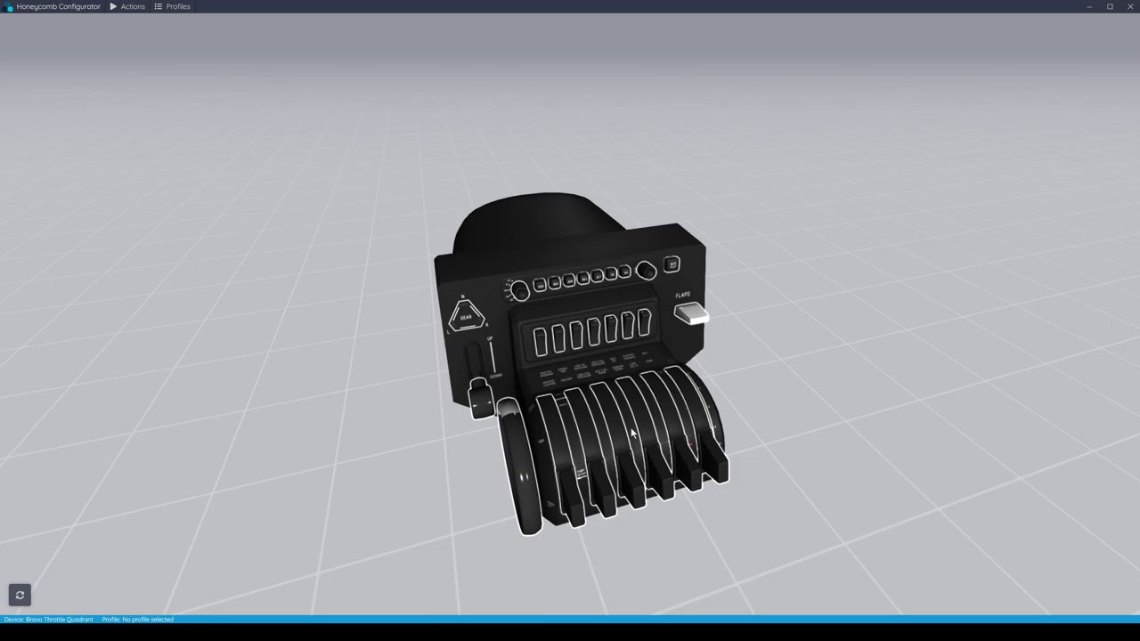
Load the Default_Throttle profile from Select Profile, then bring up the Select Action list
{"action": "left_click", "coordinate": [178, 7]}
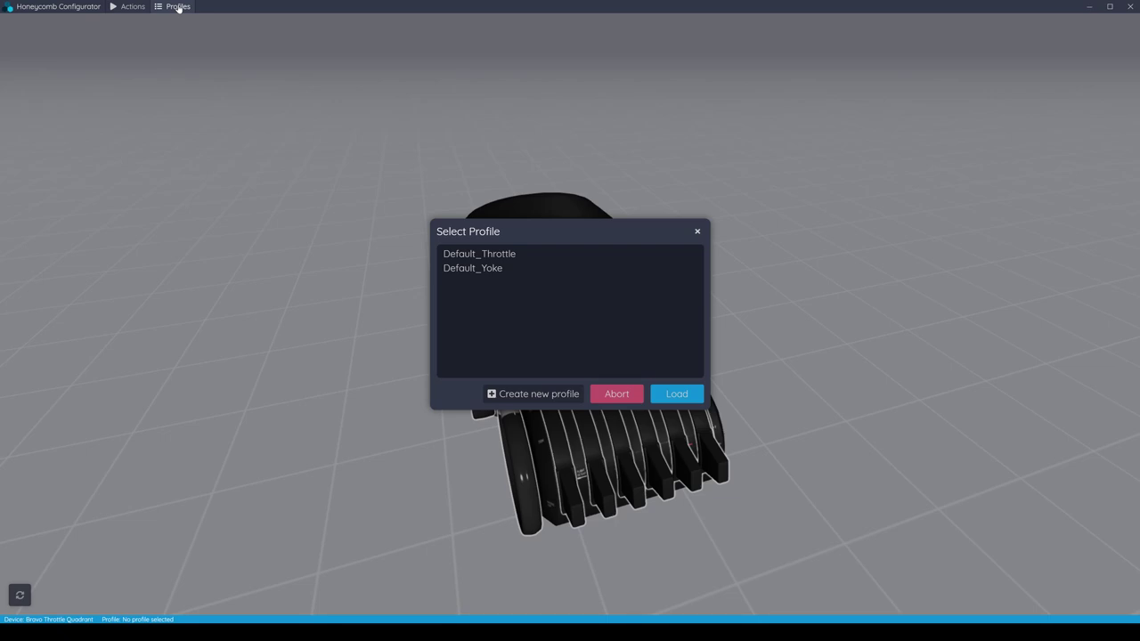
{"action": "mouse_move", "coordinate": [484, 254]}
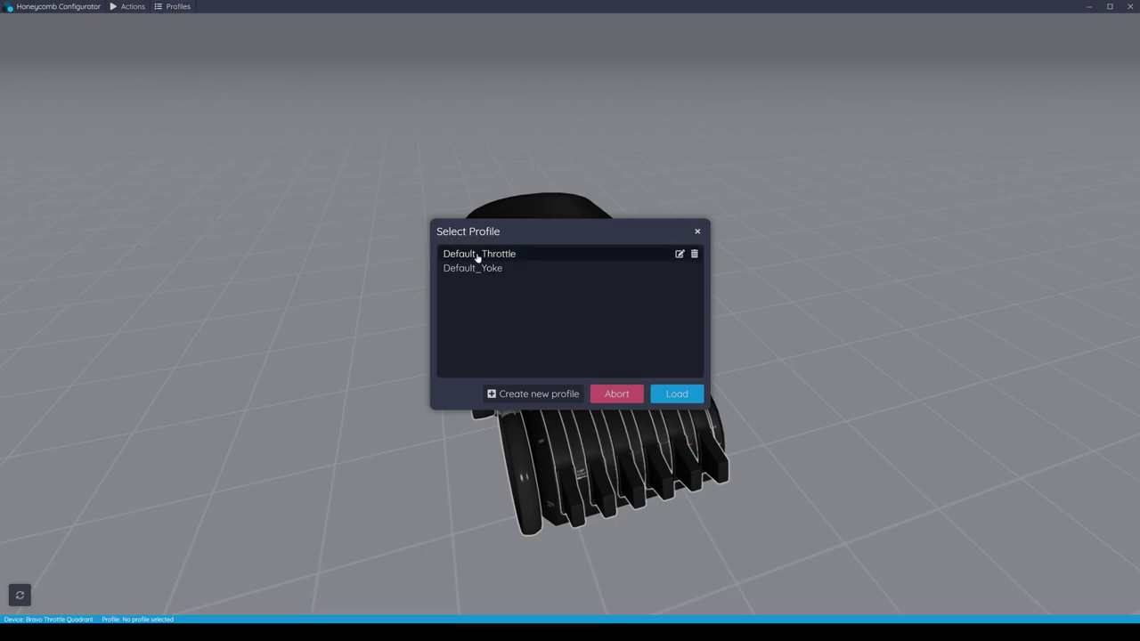
{"action": "left_click", "coordinate": [546, 254]}
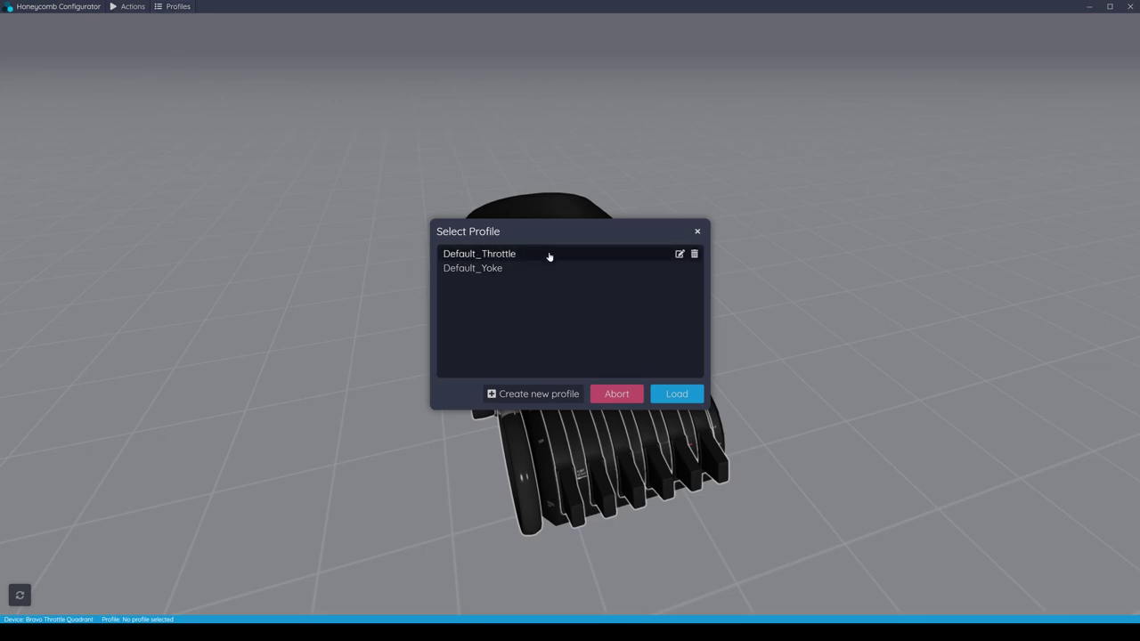
{"action": "left_click", "coordinate": [679, 394]}
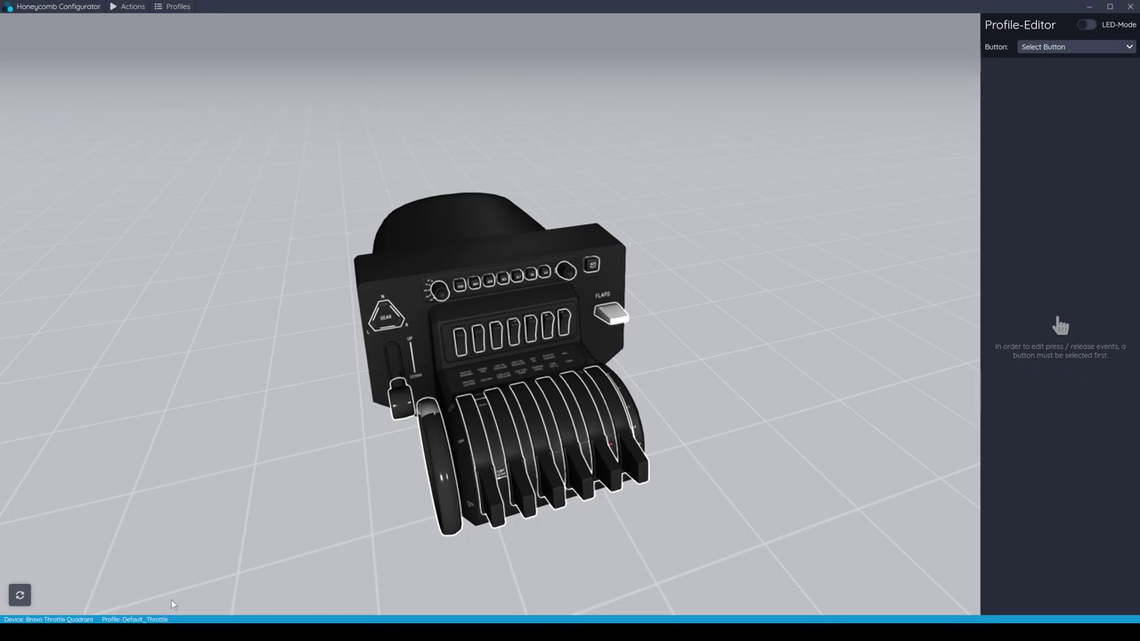
{"action": "left_click", "coordinate": [130, 8]}
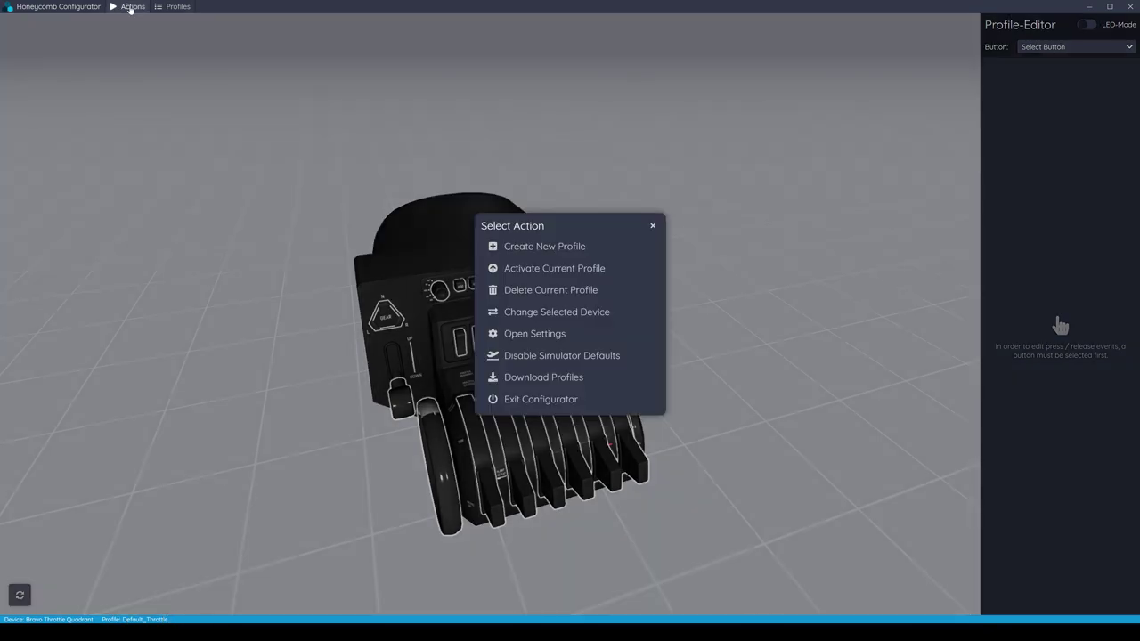
Disable the P3D v5 defaults in the throttle row, confirm deletion, and close the window
{"action": "left_click", "coordinate": [531, 357]}
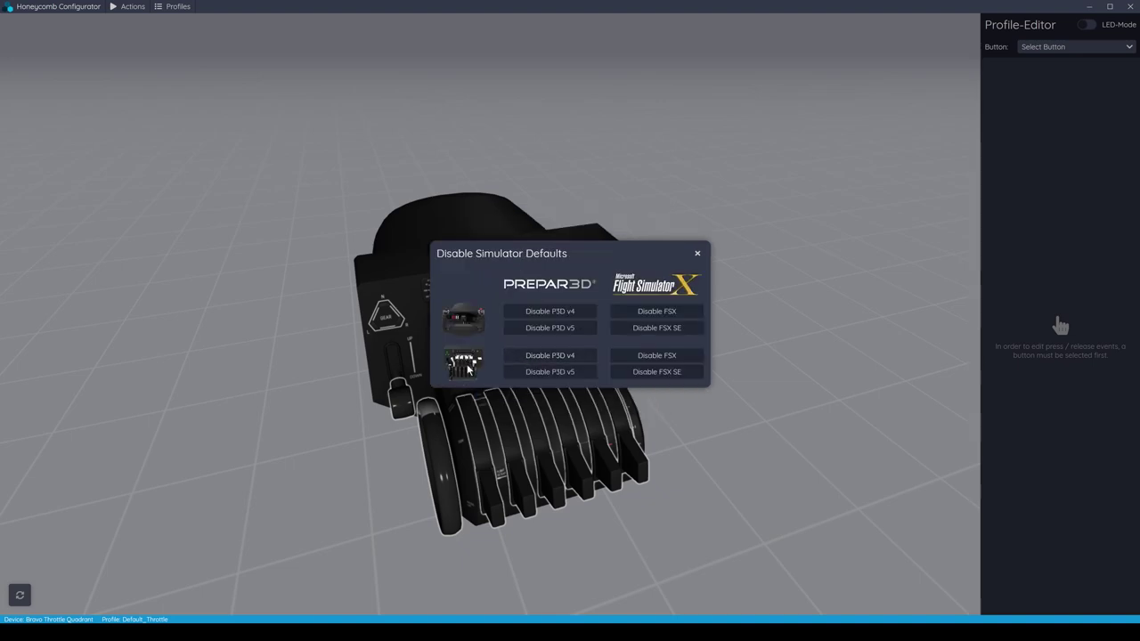
{"action": "left_click", "coordinate": [554, 375]}
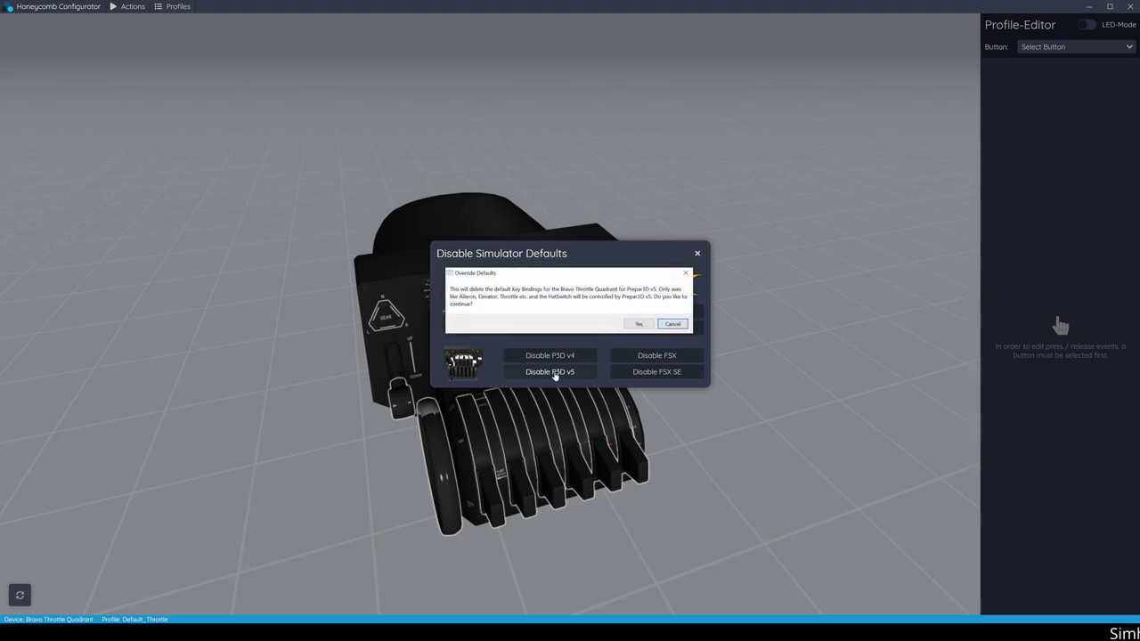
{"action": "left_click", "coordinate": [641, 323]}
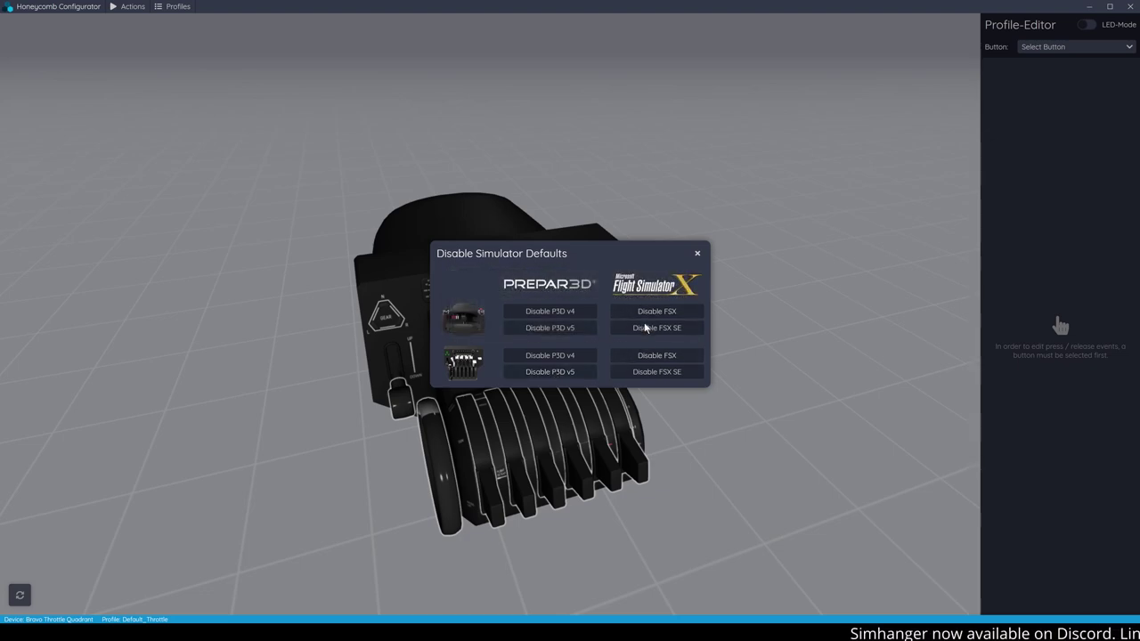
{"action": "left_click", "coordinate": [698, 256]}
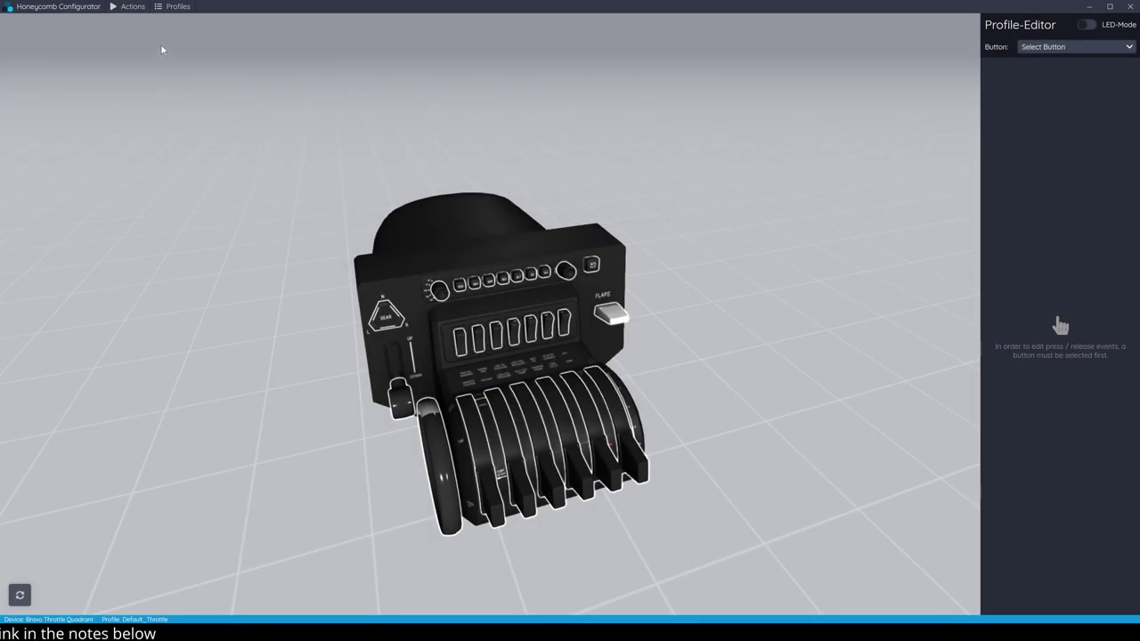
Activate the current Default_Throttle profile from Actions and orbit the throttle model
{"action": "left_click", "coordinate": [130, 6]}
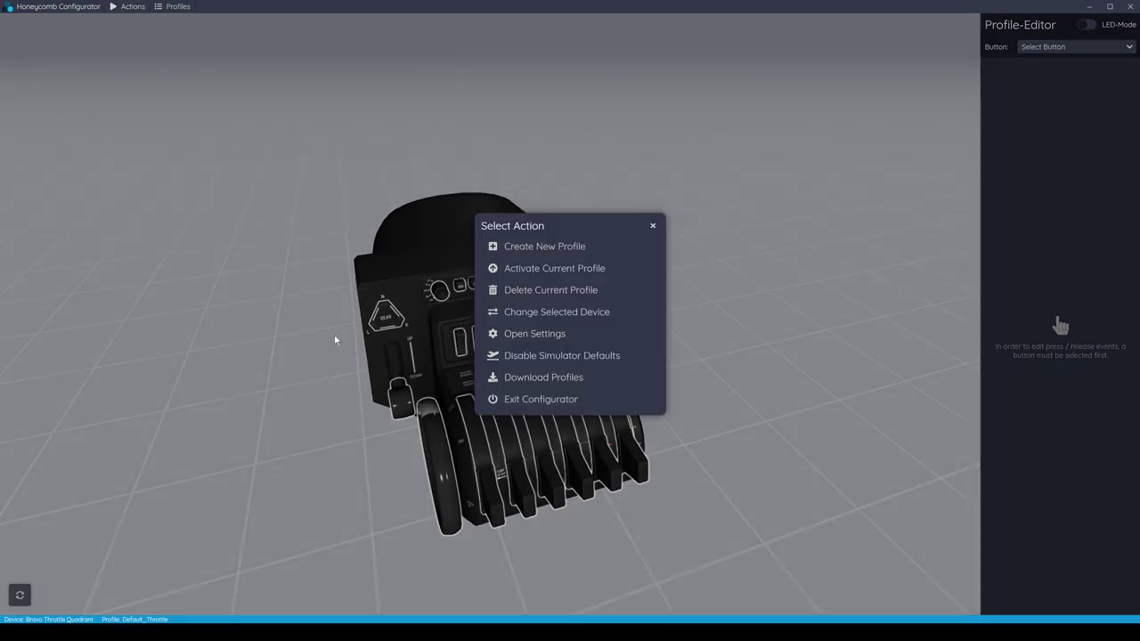
{"action": "left_click", "coordinate": [585, 271]}
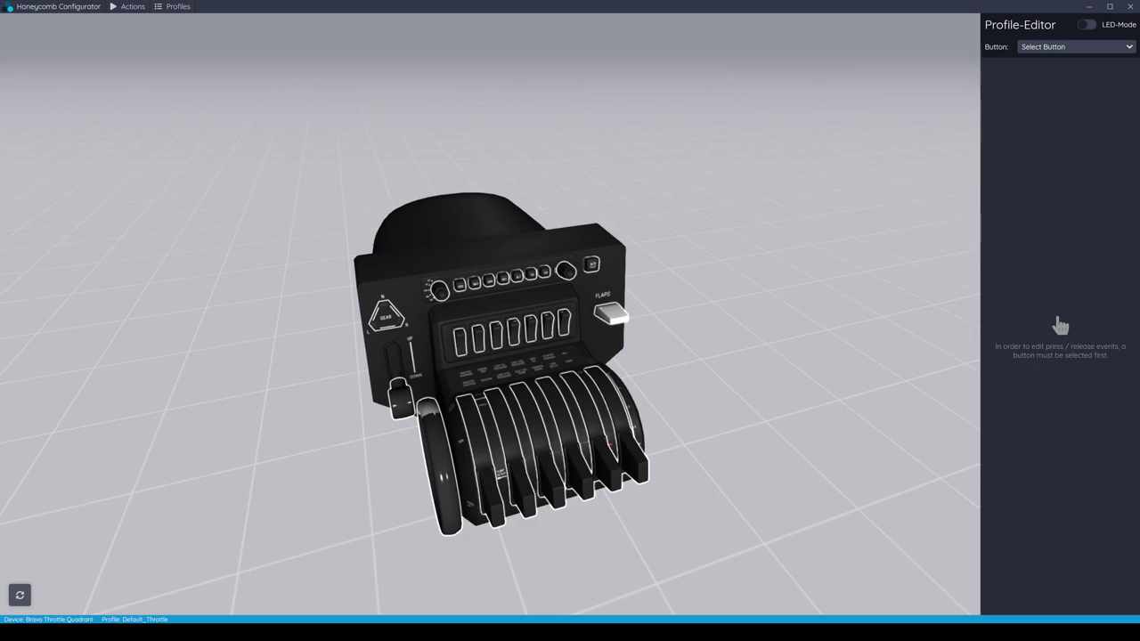
{"action": "left_click_drag", "start_coordinate": [917, 245], "coordinate": [769, 321]}
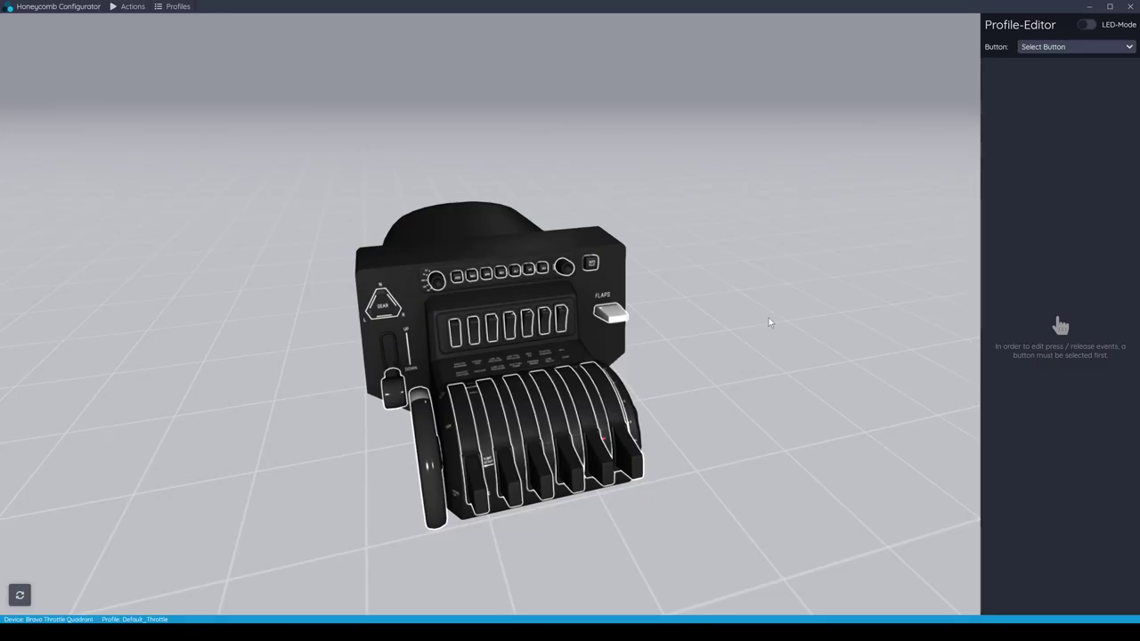
Pick the gear lever's Gear Up button and set its Press-Event Variable 1 to GEAR_UP
{"action": "left_click", "coordinate": [397, 401]}
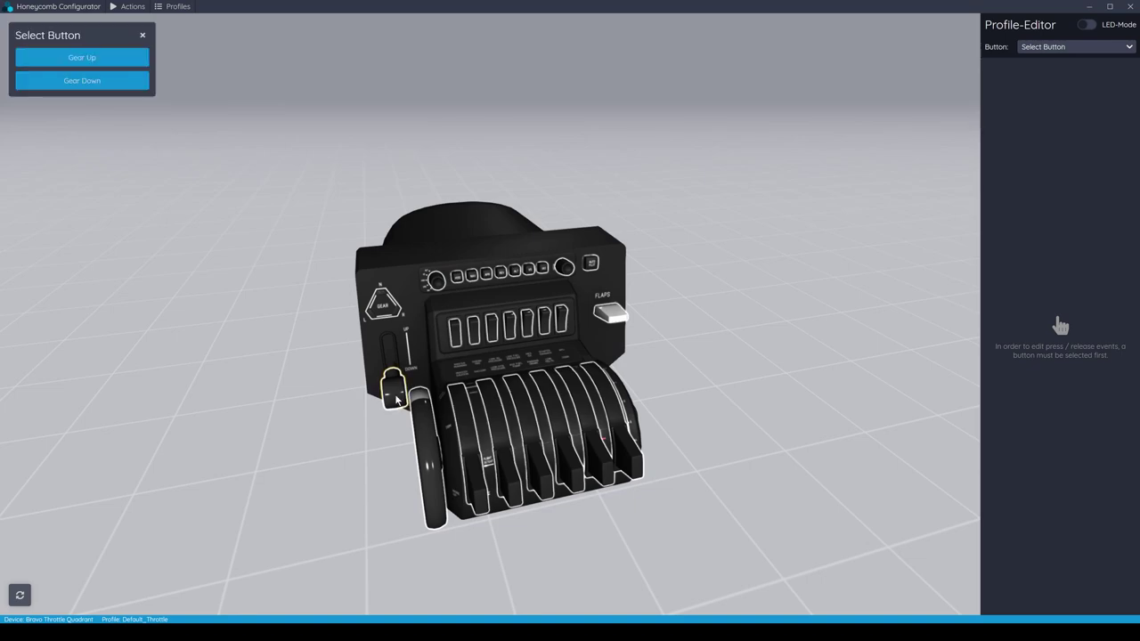
{"action": "left_click", "coordinate": [106, 59]}
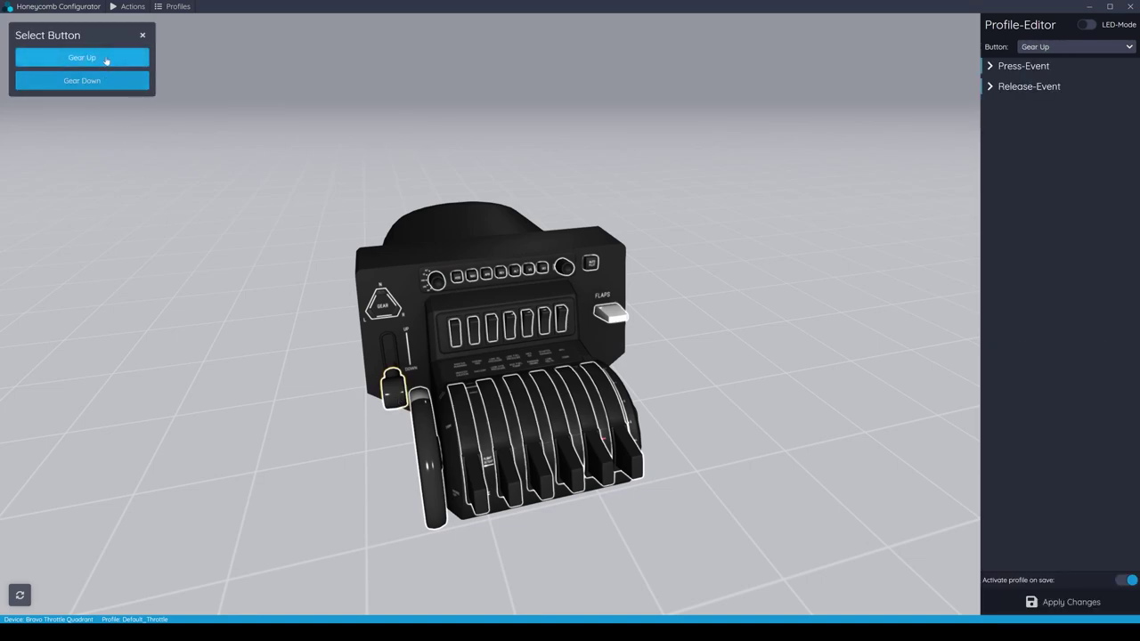
{"action": "left_click", "coordinate": [996, 66]}
{"action": "left_click", "coordinate": [995, 83]}
{"action": "left_click", "coordinate": [996, 101]}
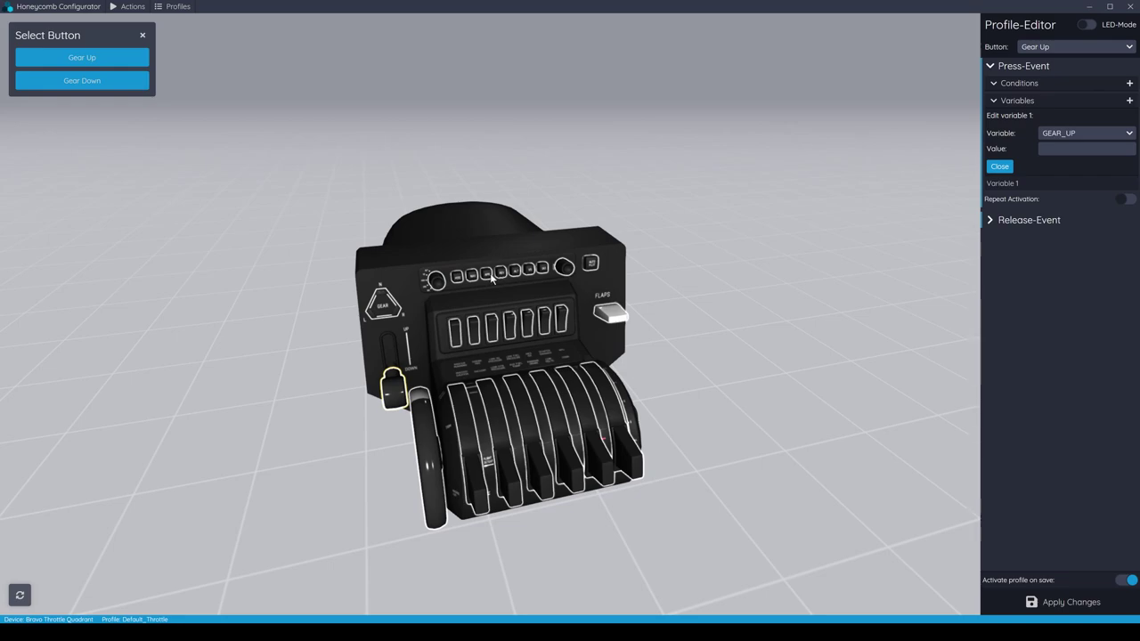
Pick the HDG Button and set its Press-Event Variable 1 to AP_HDG_HOLD
{"action": "left_click", "coordinate": [459, 279]}
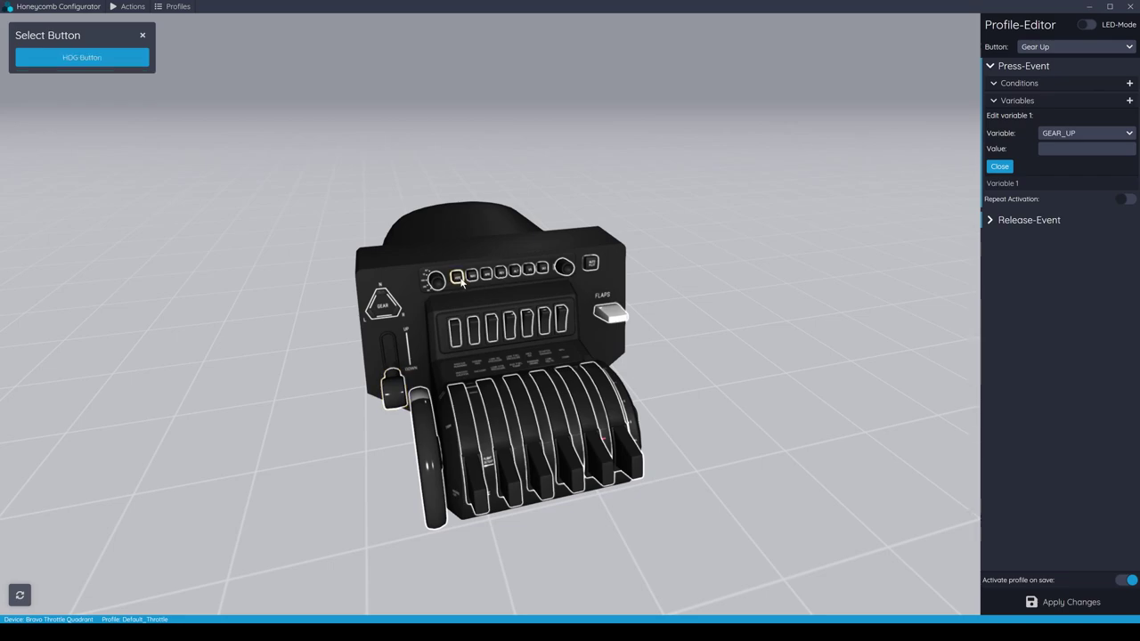
{"action": "left_click", "coordinate": [107, 61]}
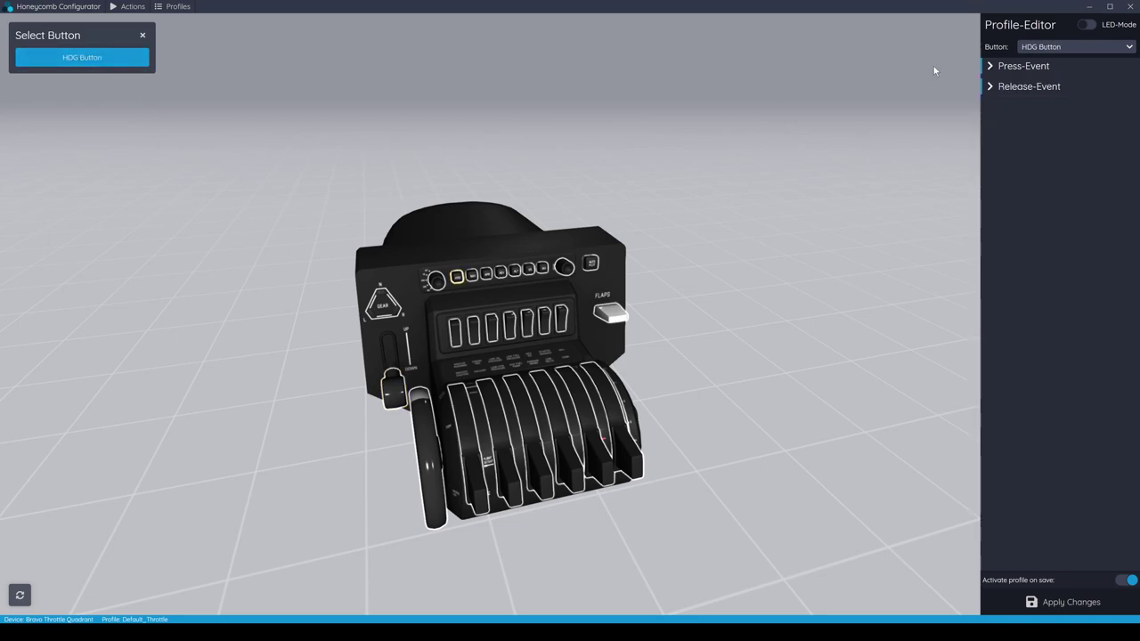
{"action": "left_click", "coordinate": [990, 67]}
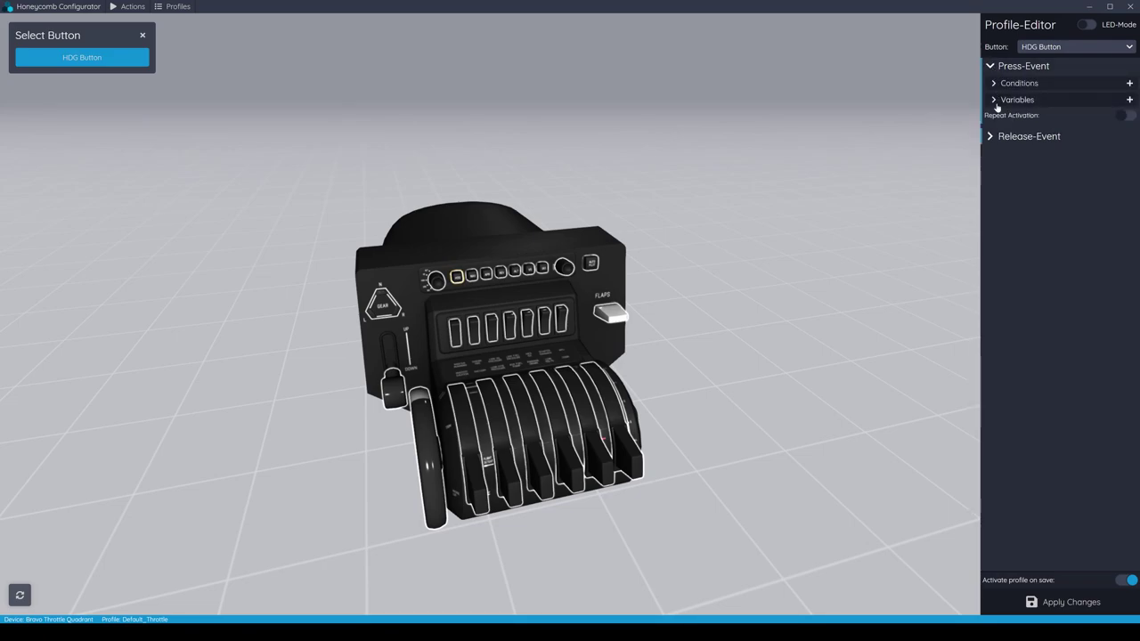
{"action": "left_click", "coordinate": [994, 100]}
{"action": "left_click", "coordinate": [1011, 118]}
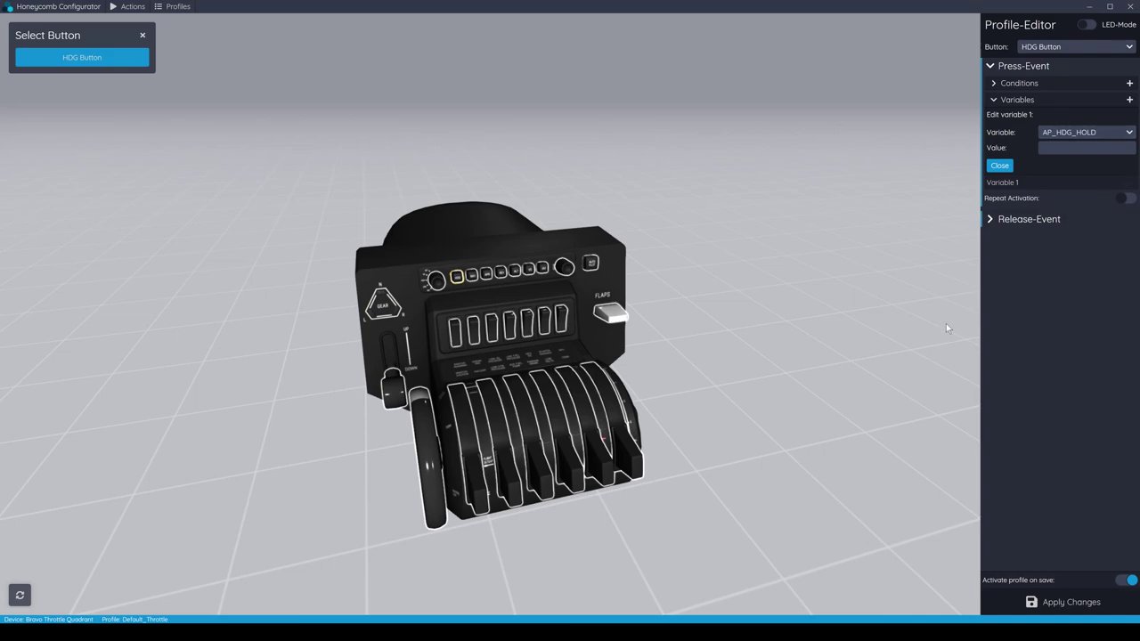
Dismiss the button popup and try the trim wheel, gear lever, selector knob and HDG button
{"action": "left_click", "coordinate": [148, 38]}
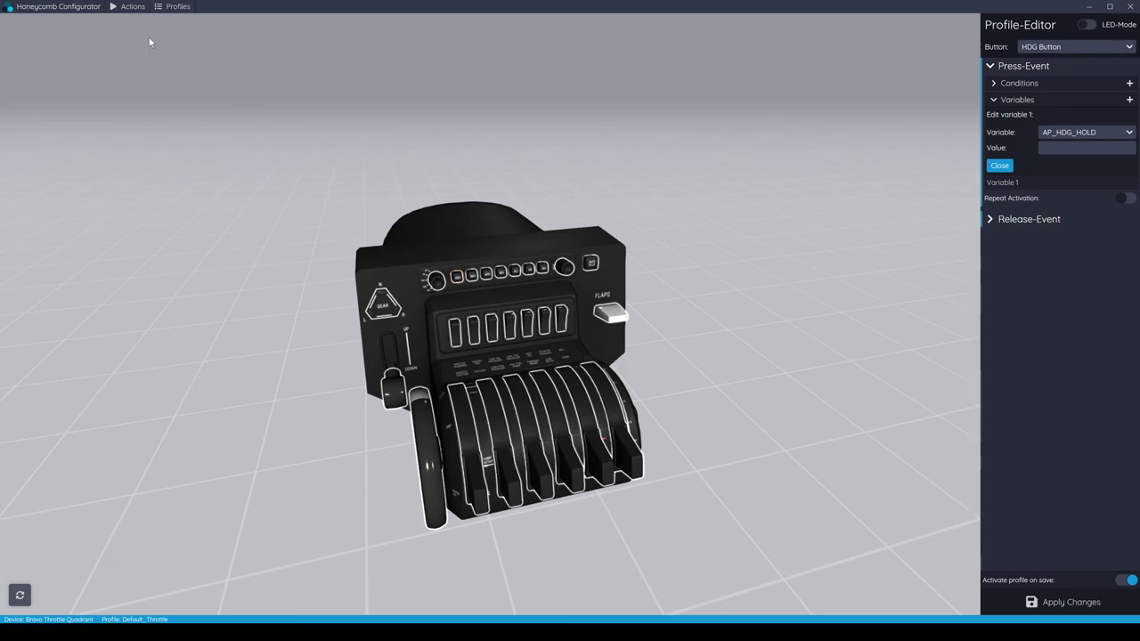
{"action": "left_click", "coordinate": [431, 464]}
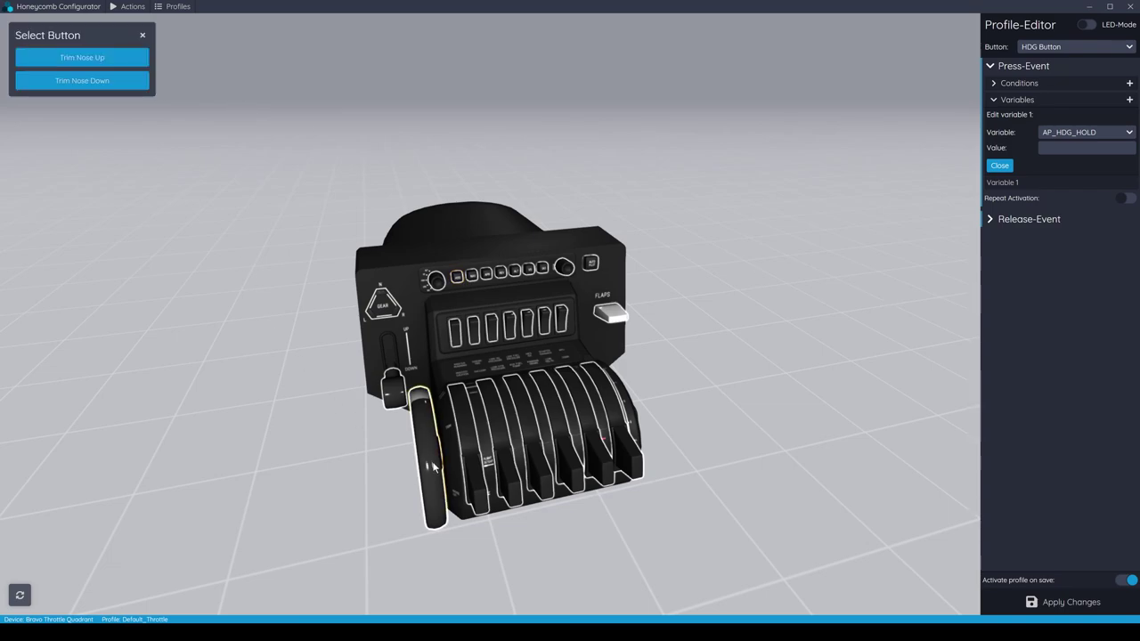
{"action": "left_click", "coordinate": [394, 397]}
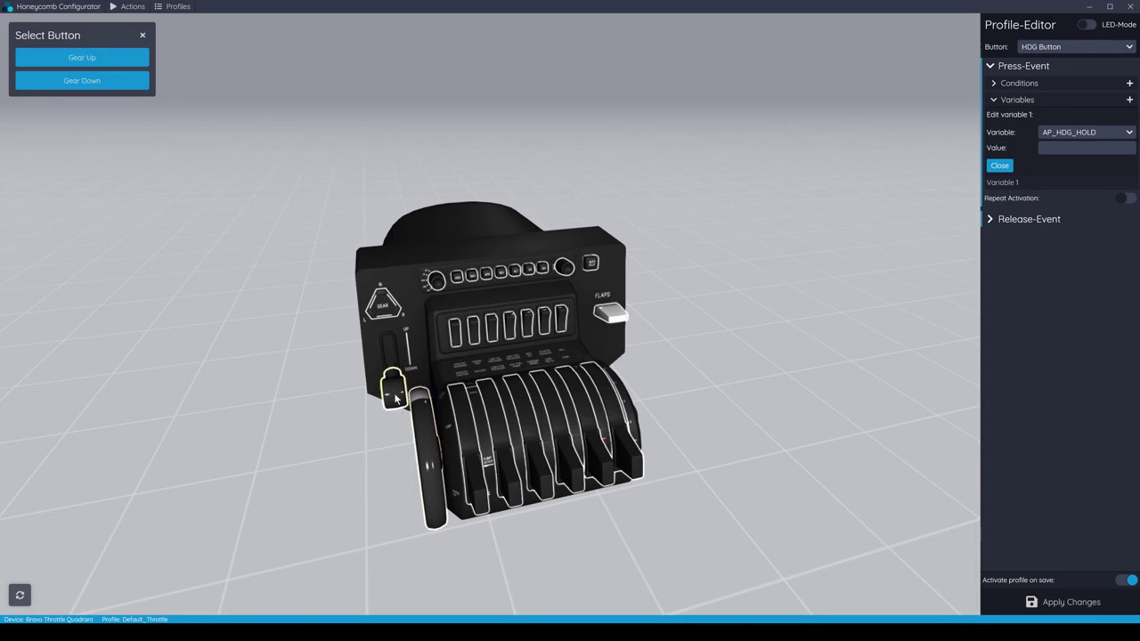
{"action": "left_click", "coordinate": [442, 283]}
{"action": "left_click", "coordinate": [457, 277]}
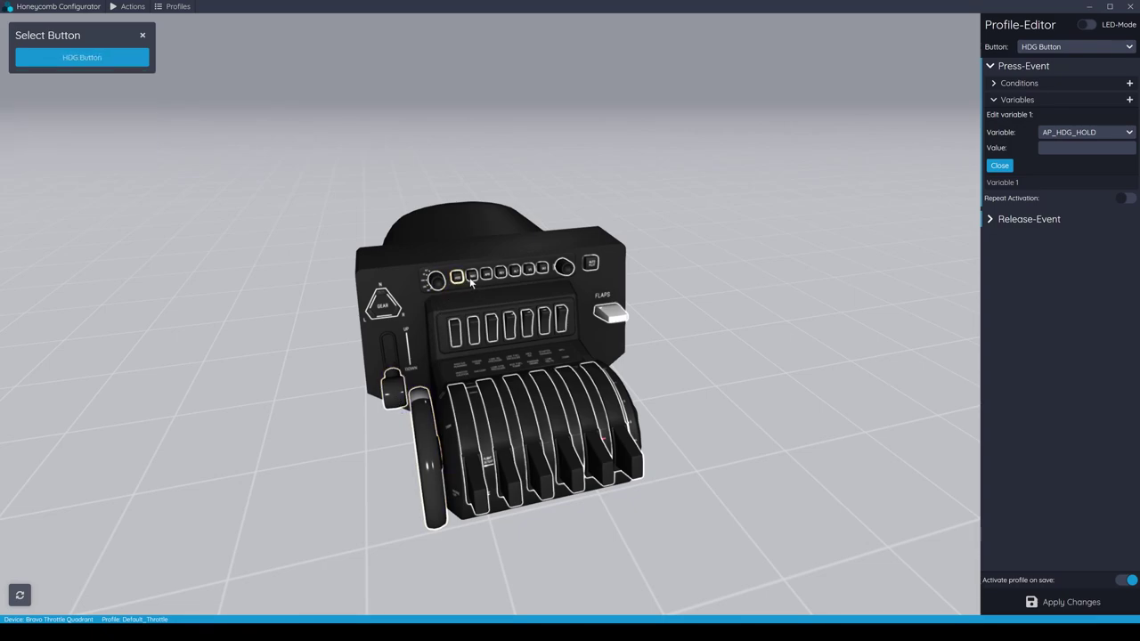
Try the knob, Auto Pilot and FLAPS controls, then edit the first toggle's Toggle 1 ON
{"action": "left_click", "coordinate": [564, 269]}
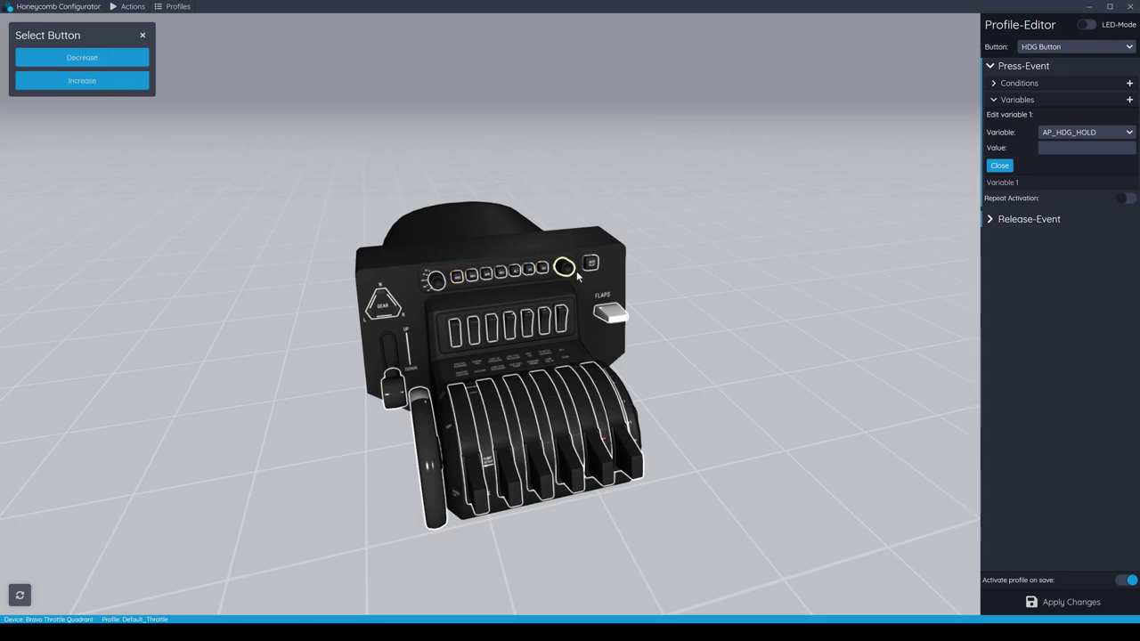
{"action": "left_click", "coordinate": [591, 264]}
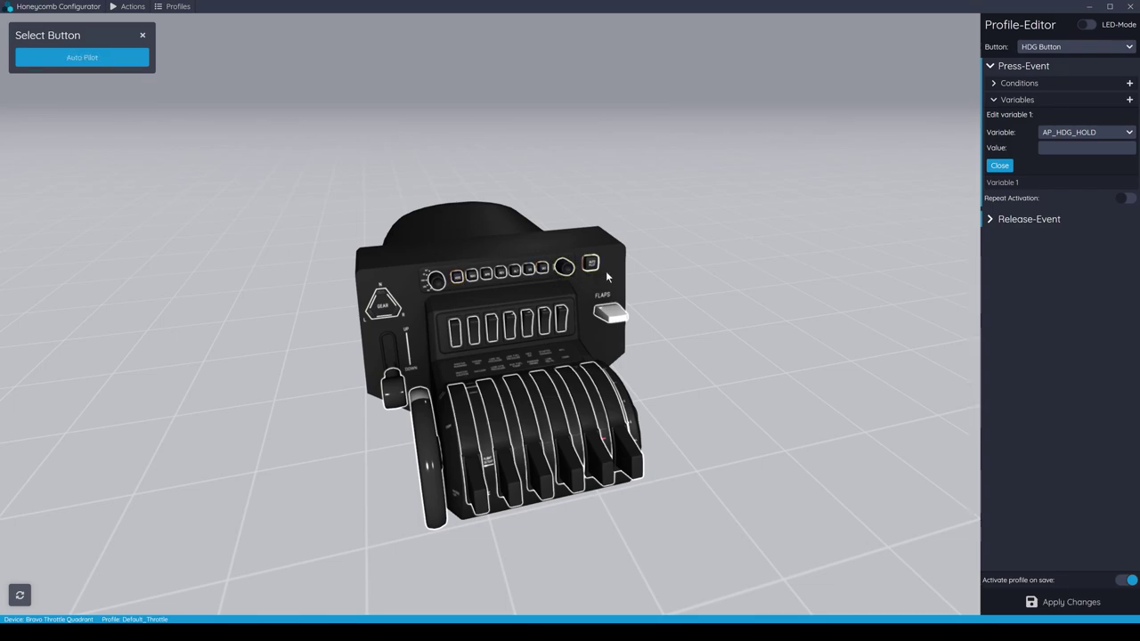
{"action": "left_click", "coordinate": [614, 317]}
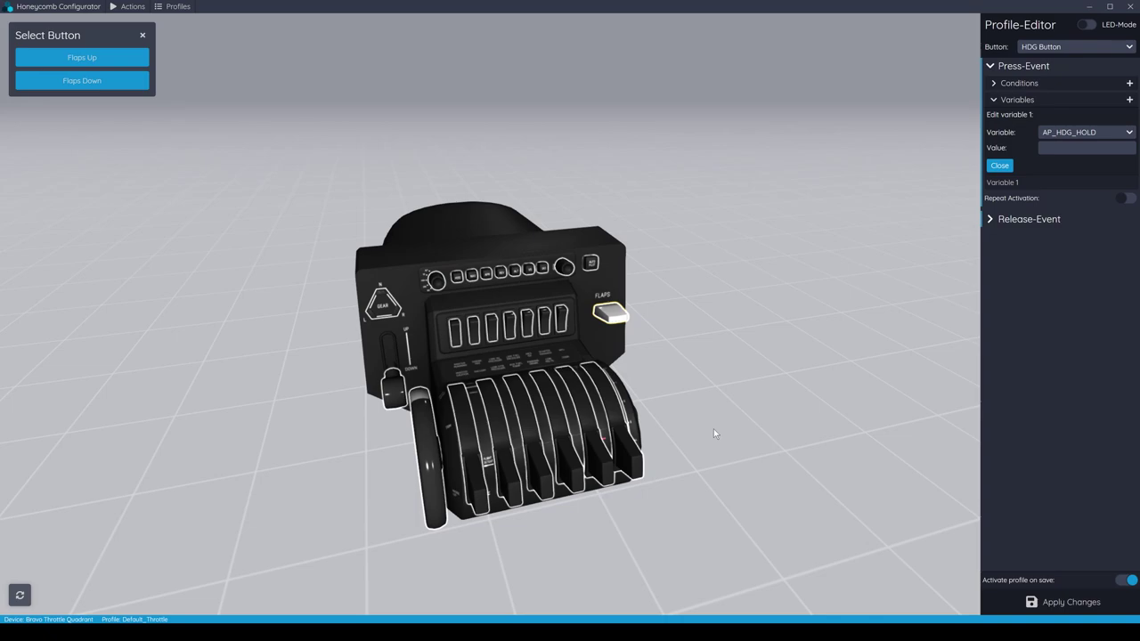
{"action": "left_click", "coordinate": [457, 333]}
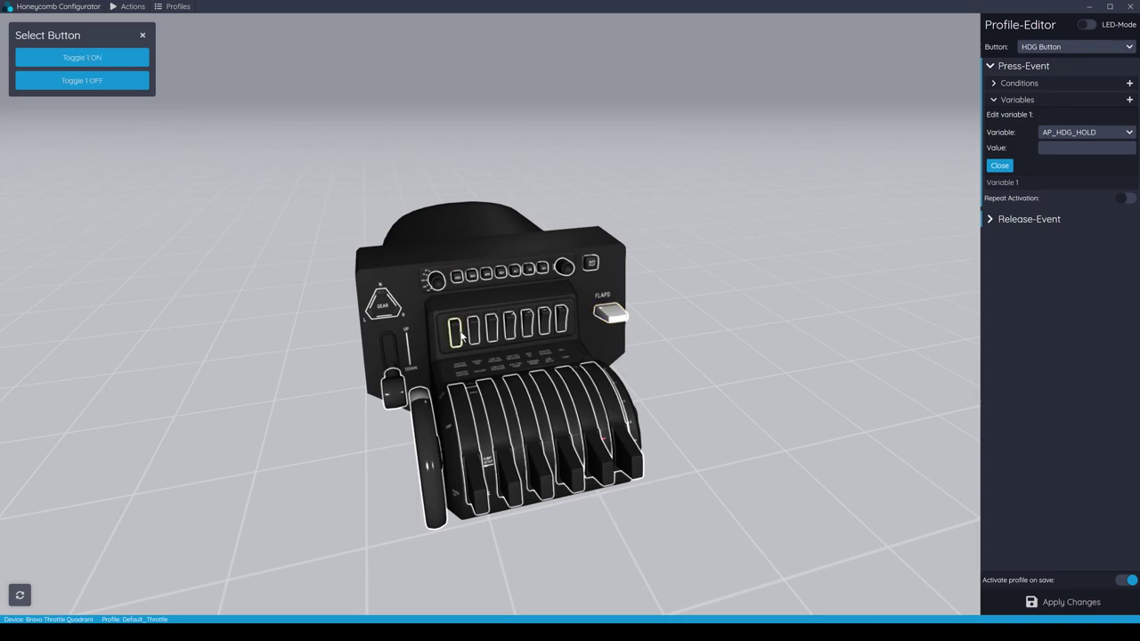
{"action": "left_click", "coordinate": [128, 57]}
Expand the press event's settings, Variables and Conditions sections for Toggle Button 1 Top (left)
{"action": "left_click", "coordinate": [990, 66]}
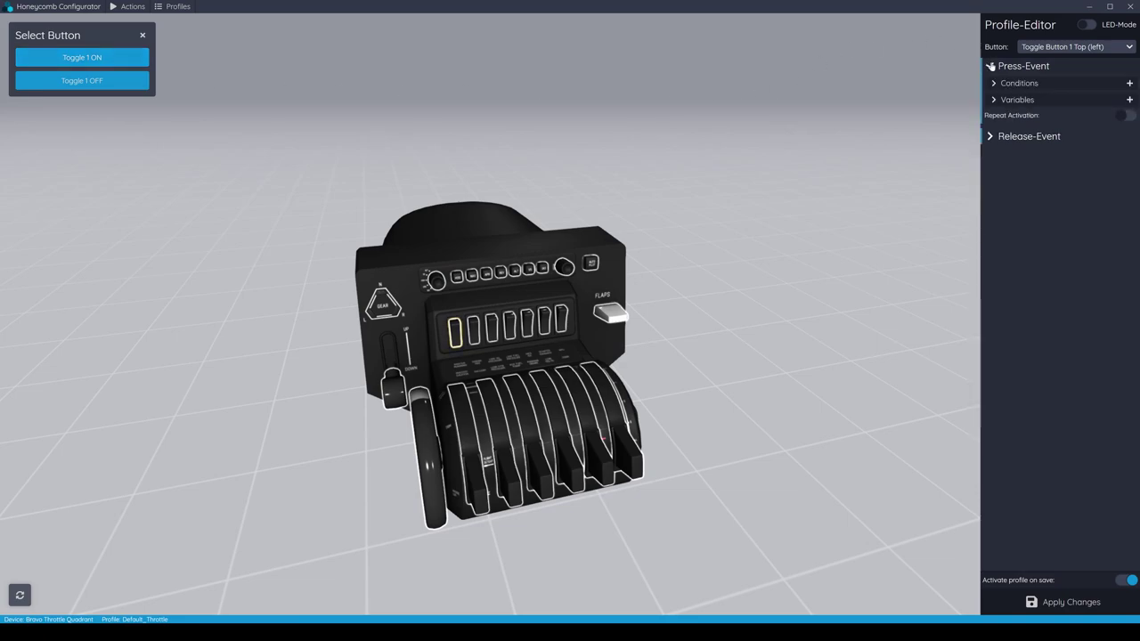
{"action": "left_click", "coordinate": [998, 98]}
{"action": "left_click", "coordinate": [995, 83]}
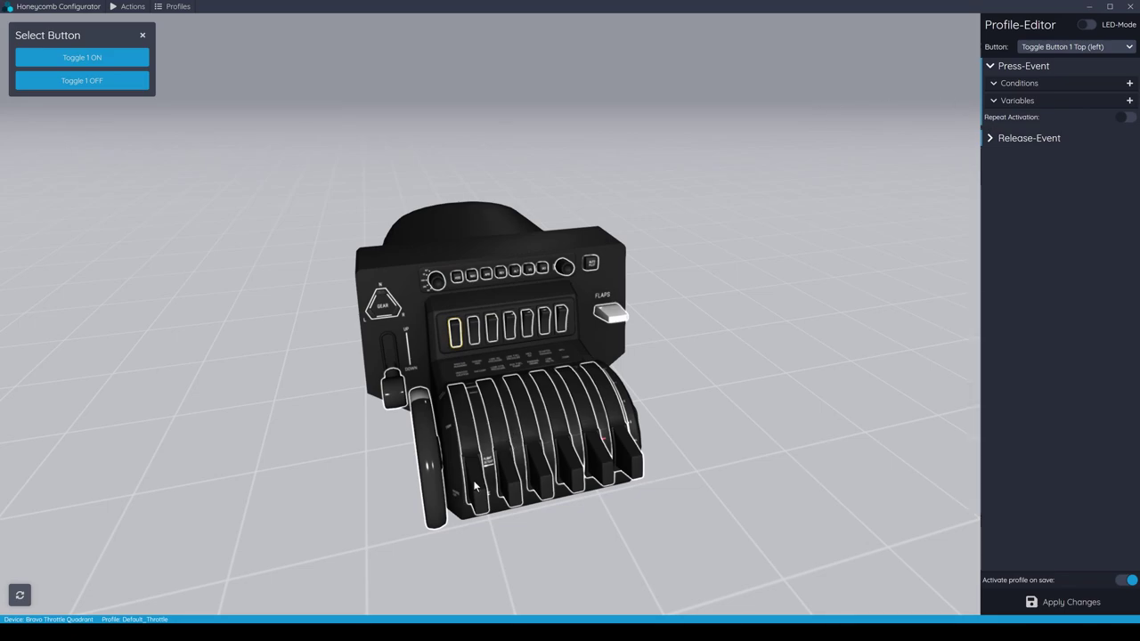
Browse the Lever 1 and Lever 2 buttons on the throttle model, then dismiss the Select Button picker
{"action": "left_click", "coordinate": [478, 451]}
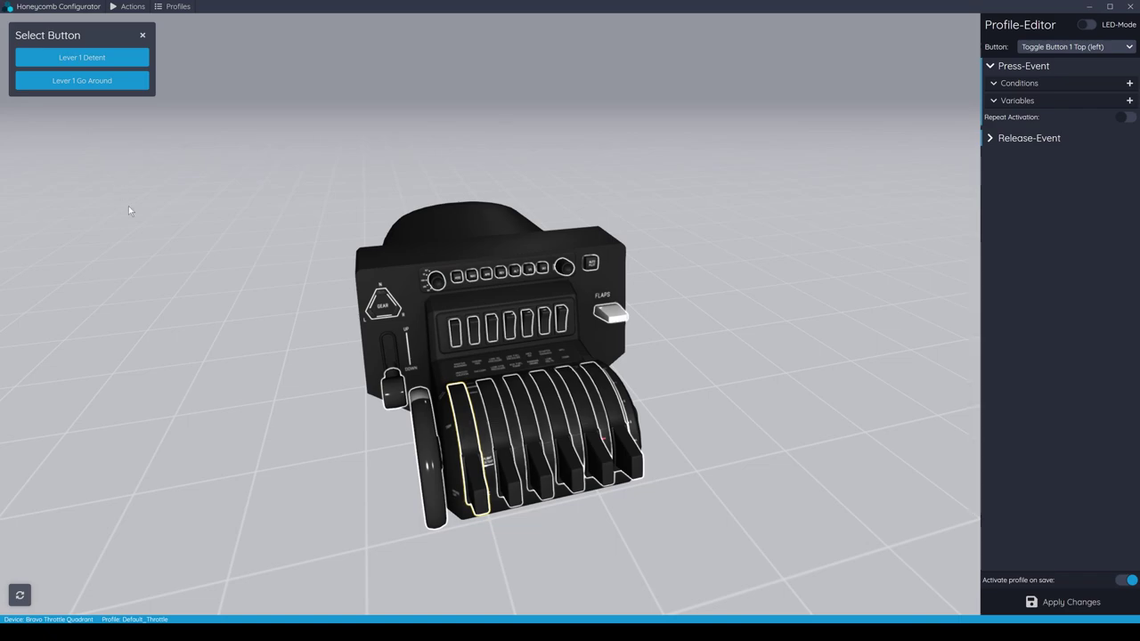
{"action": "left_click", "coordinate": [507, 448]}
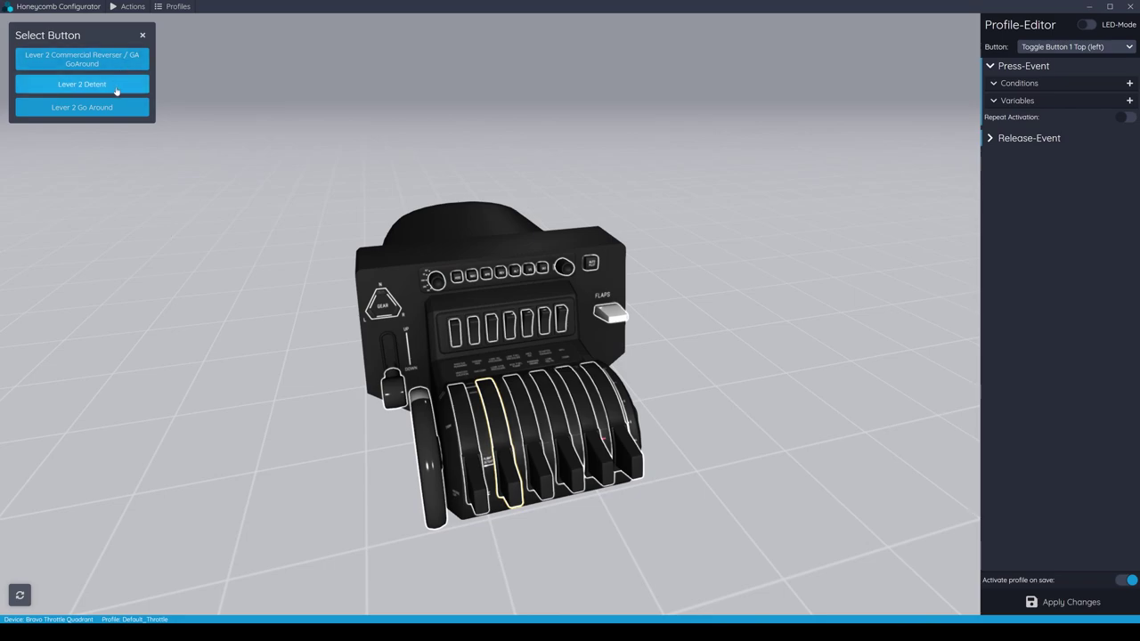
{"action": "mouse_move", "coordinate": [115, 110]}
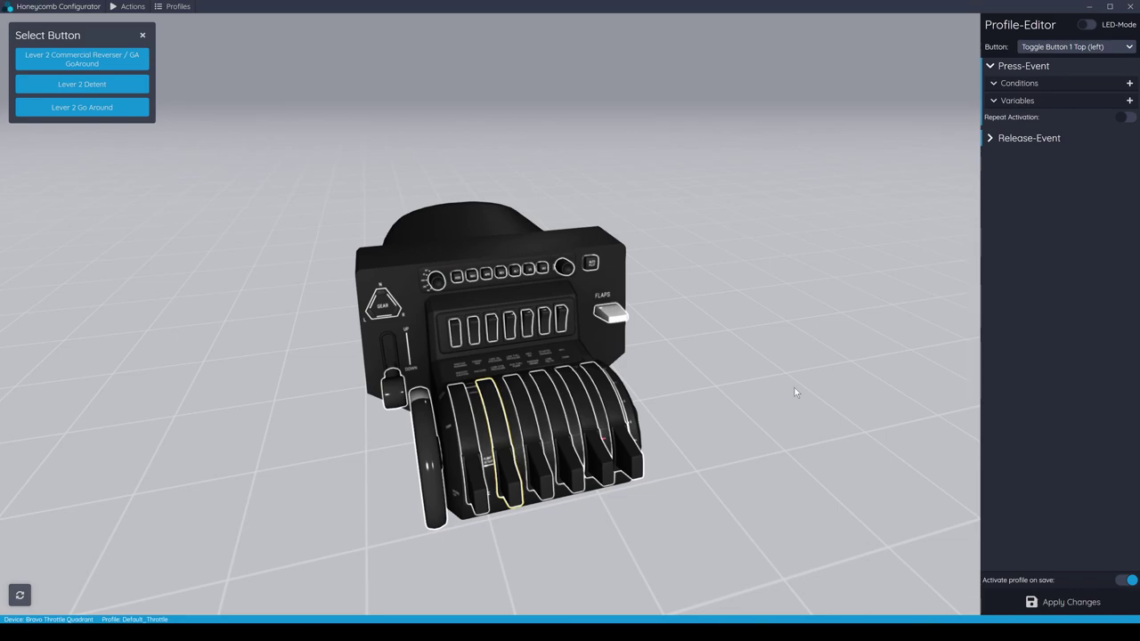
{"action": "left_click", "coordinate": [145, 37]}
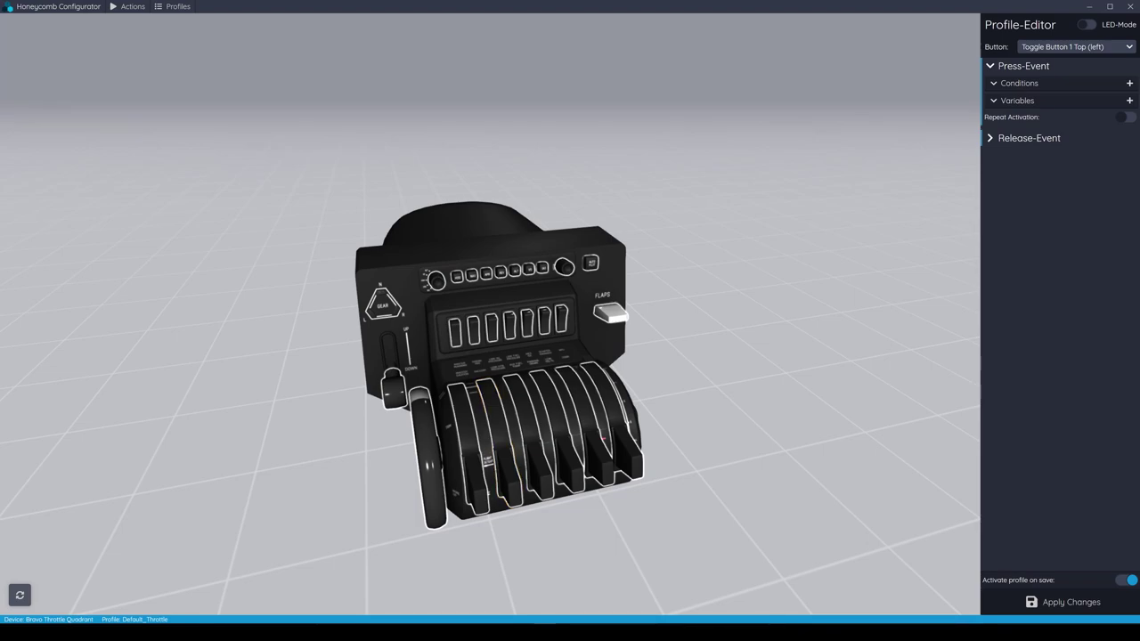
Switch the selected device to the Alpha Flight Controls yoke via Change Selected Device
{"action": "left_click", "coordinate": [142, 7]}
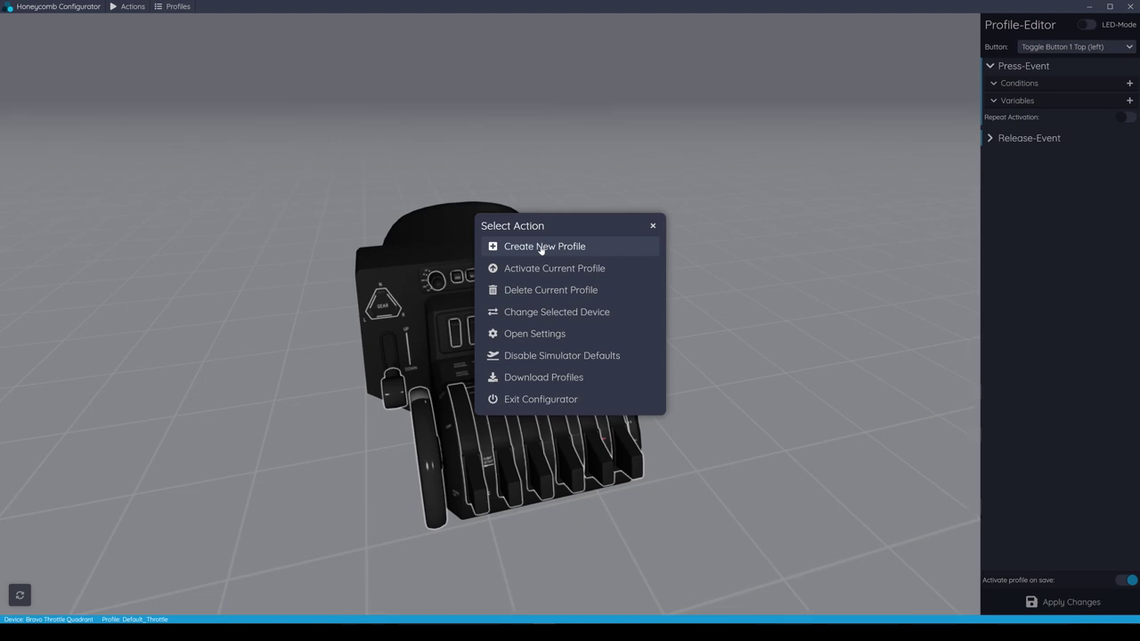
{"action": "left_click", "coordinate": [550, 312]}
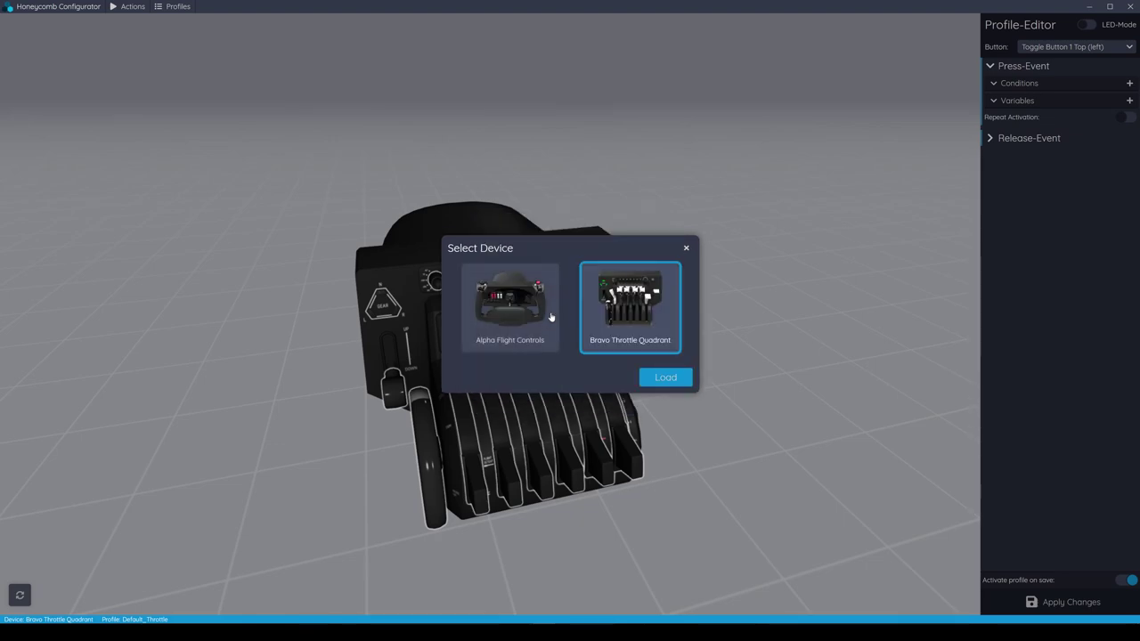
{"action": "left_click", "coordinate": [489, 309]}
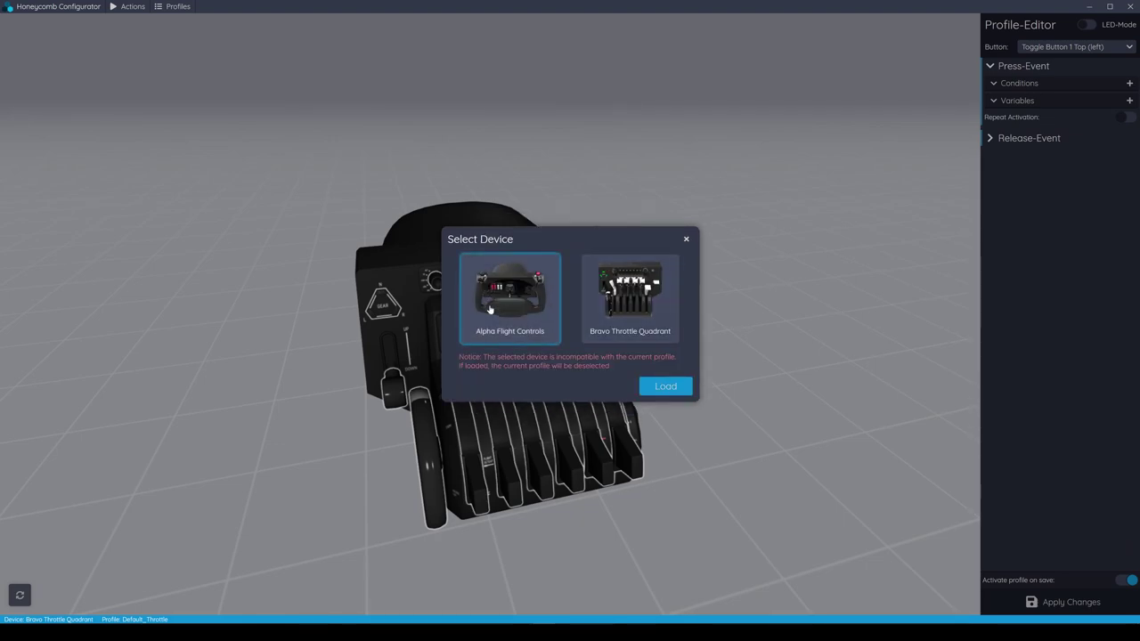
{"action": "left_click", "coordinate": [668, 392]}
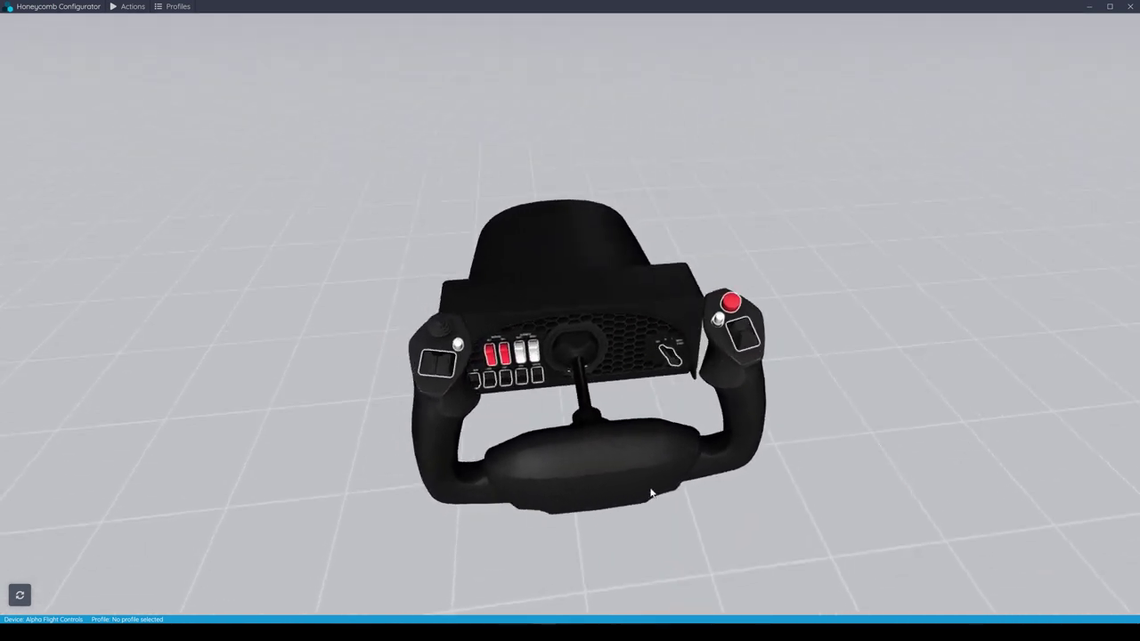
Switch the selected device back to the Bravo Throttle Quadrant
{"action": "left_click", "coordinate": [125, 7]}
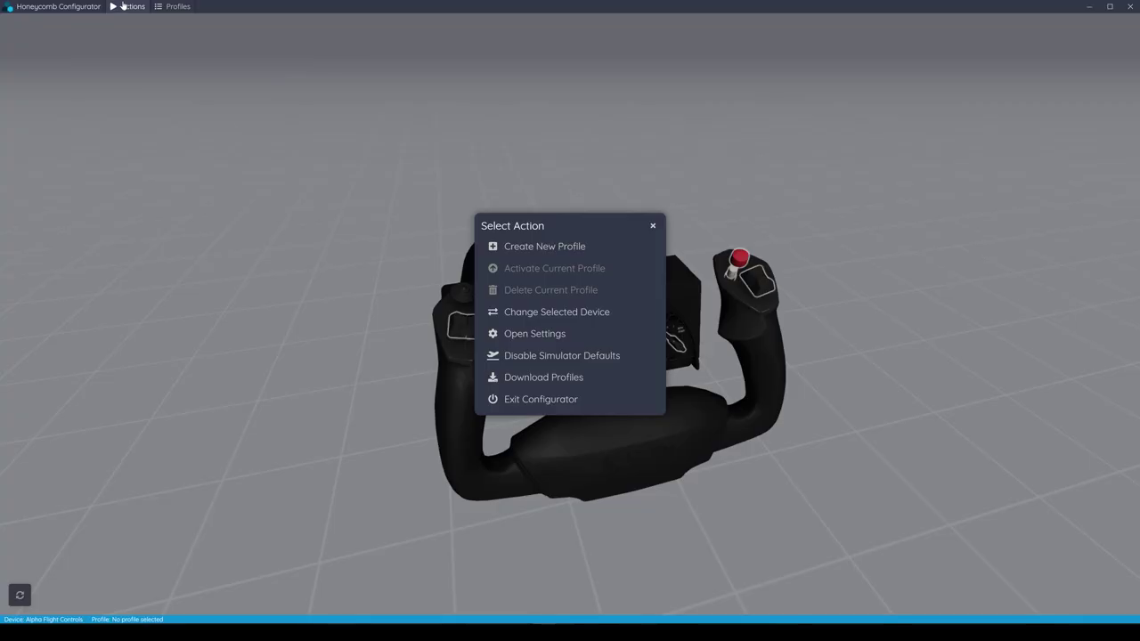
{"action": "left_click", "coordinate": [528, 312]}
{"action": "left_click", "coordinate": [630, 307]}
{"action": "left_click", "coordinate": [666, 376]}
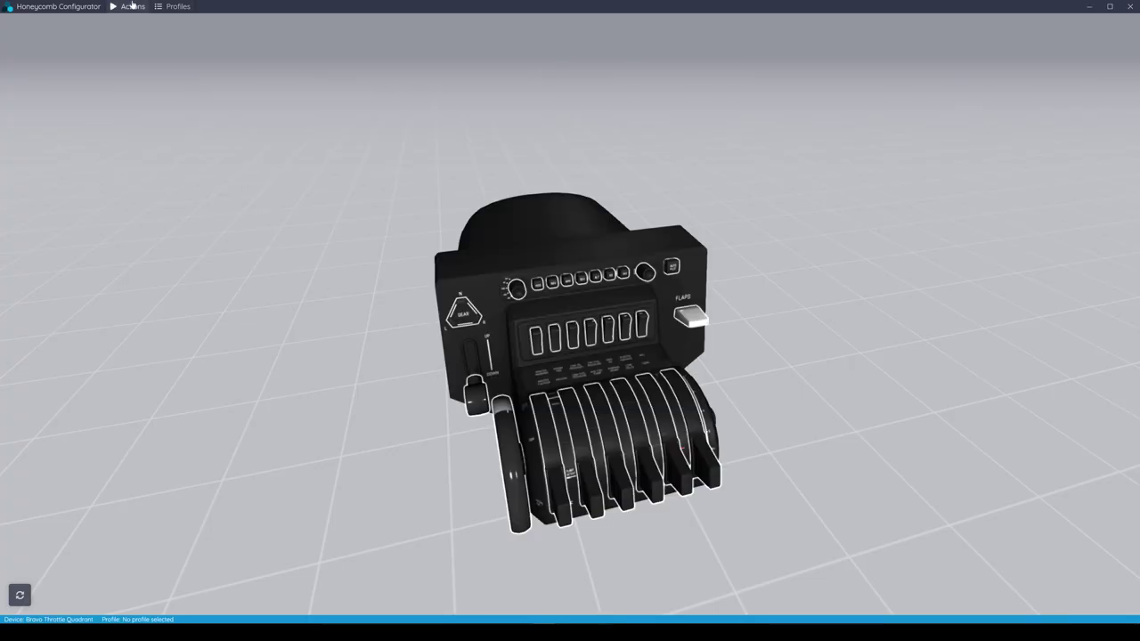
{"action": "left_click", "coordinate": [132, 6]}
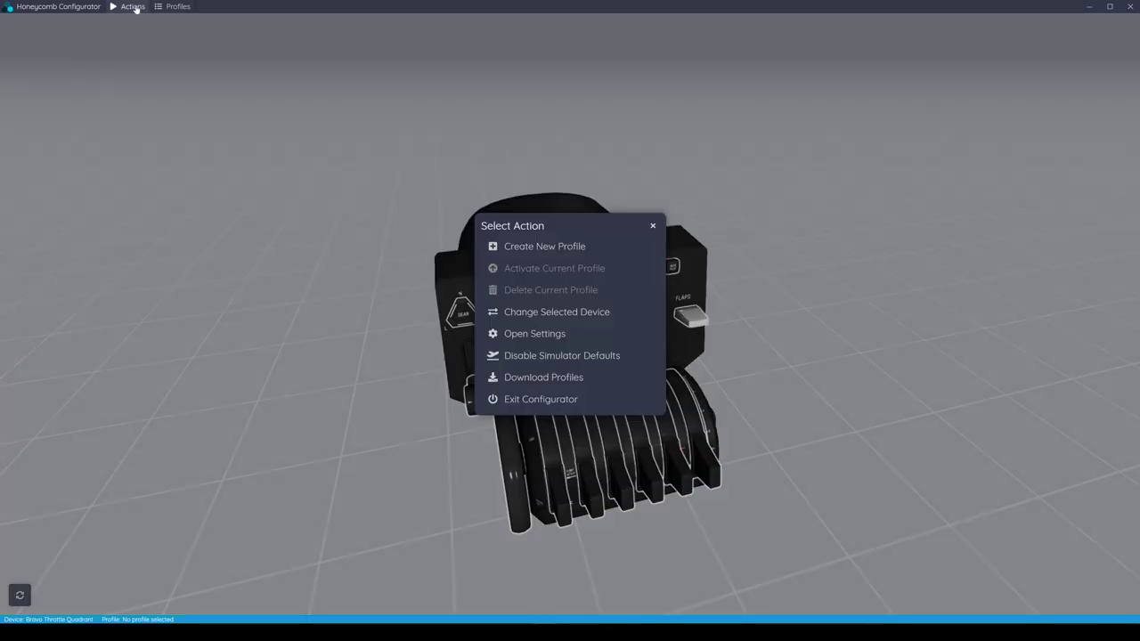
{"action": "left_click", "coordinate": [539, 334]}
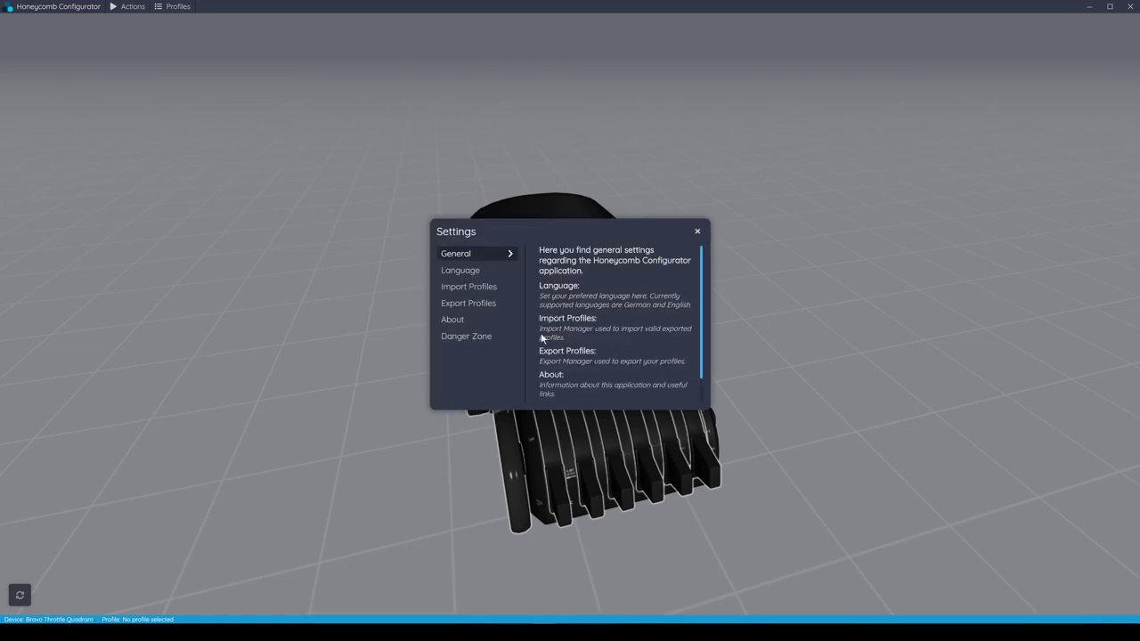
{"action": "left_click", "coordinate": [473, 270]}
{"action": "left_click", "coordinate": [474, 288]}
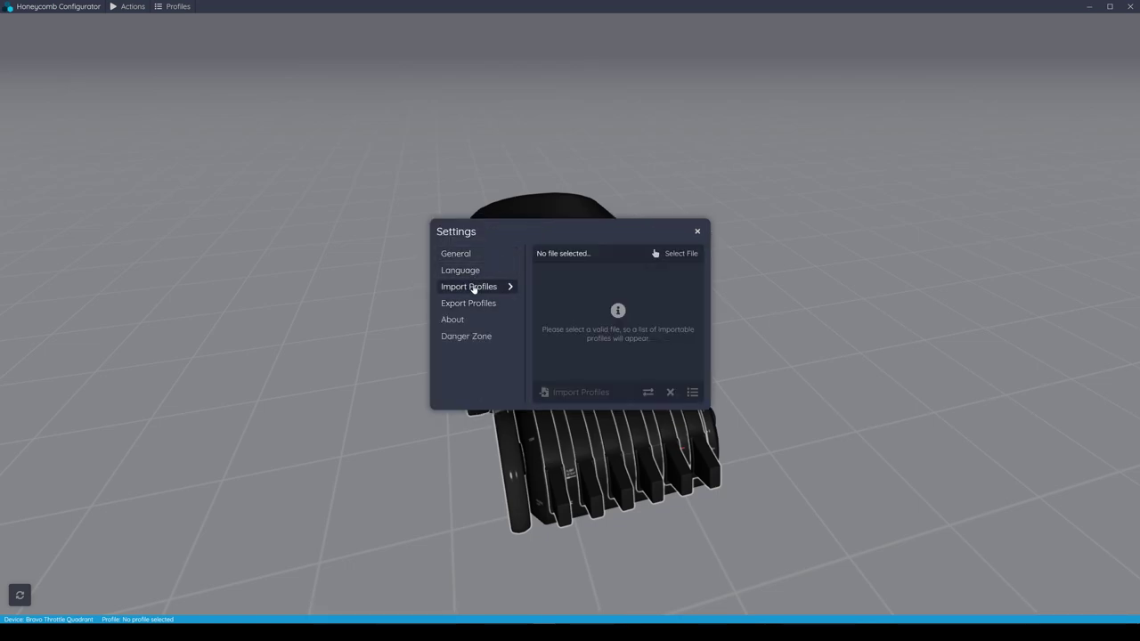
{"action": "left_click", "coordinate": [471, 305]}
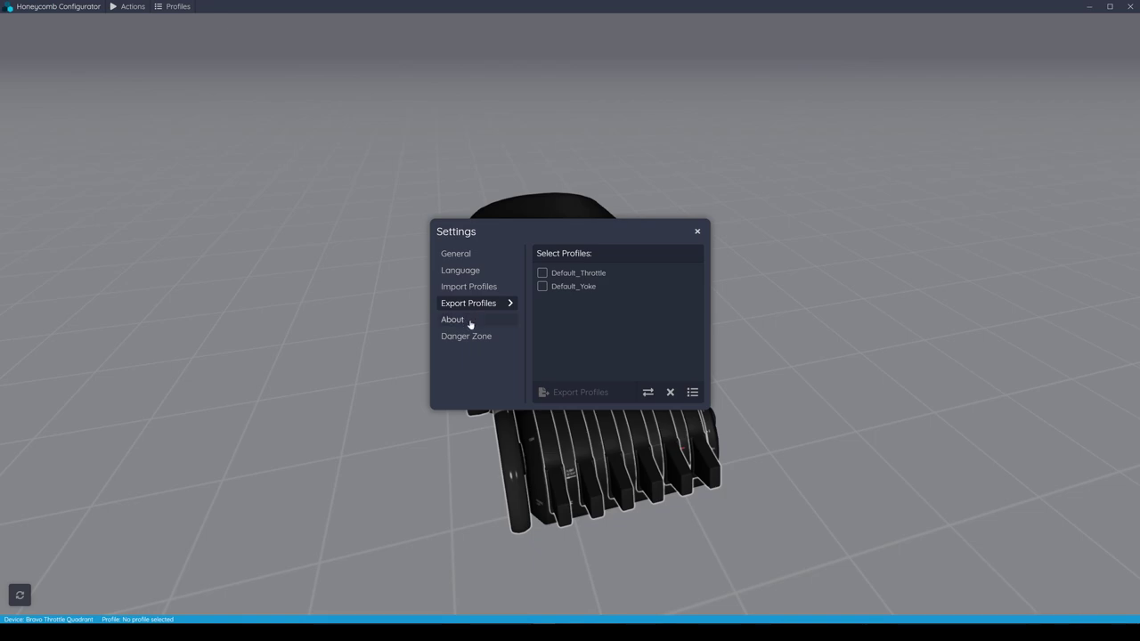
{"action": "left_click", "coordinate": [469, 326]}
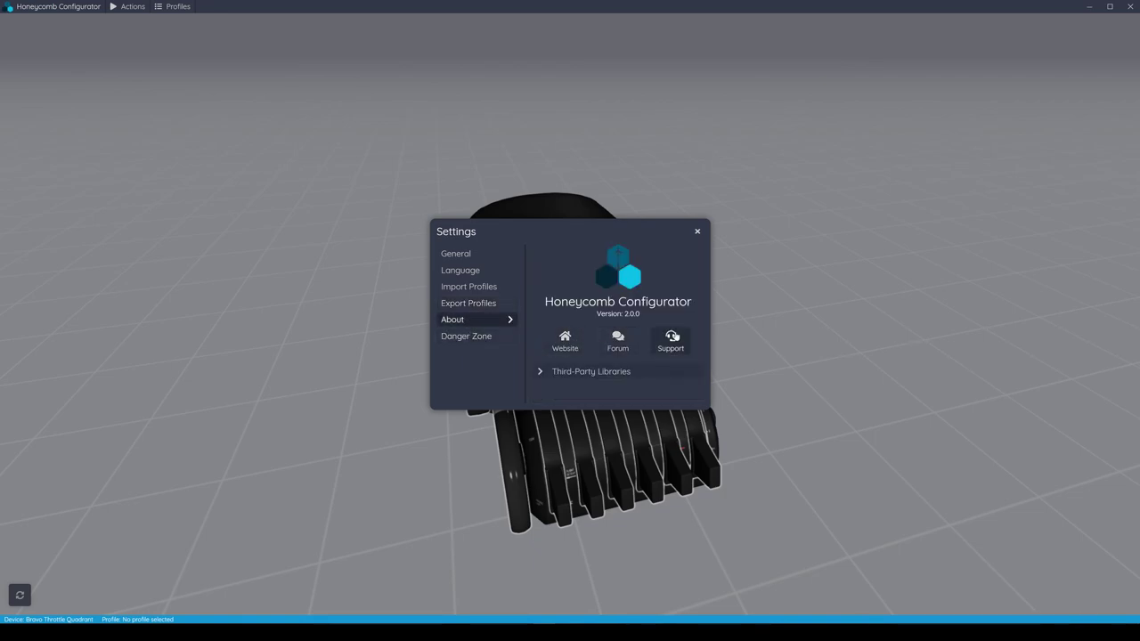
{"action": "left_click", "coordinate": [481, 342]}
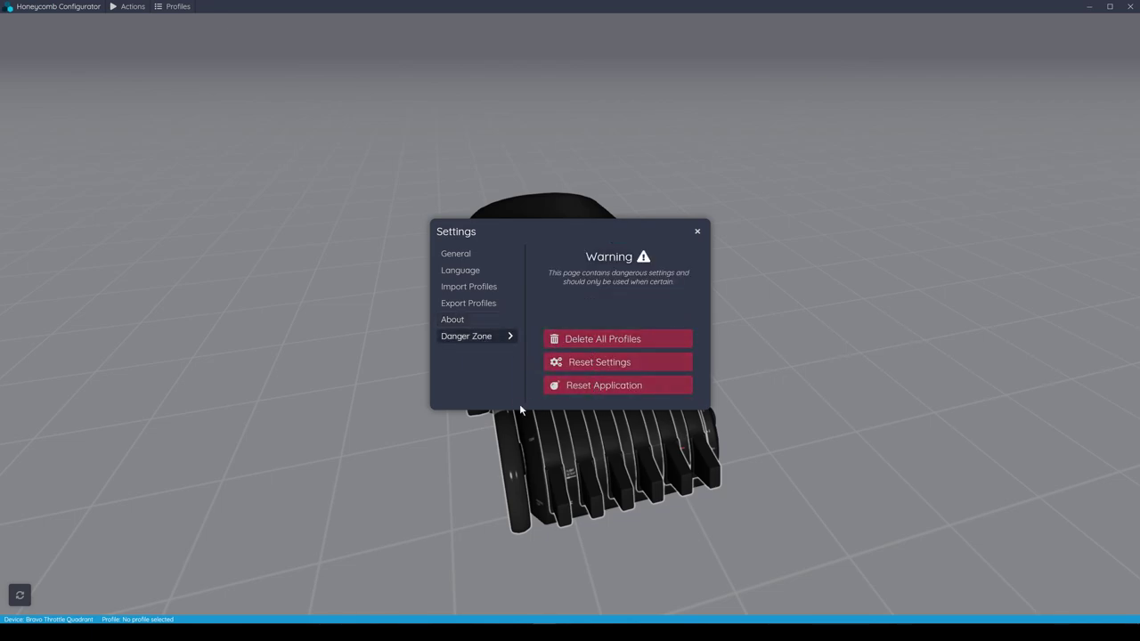
Close Settings and go to Download Profiles from the Actions menu
{"action": "left_click", "coordinate": [697, 233]}
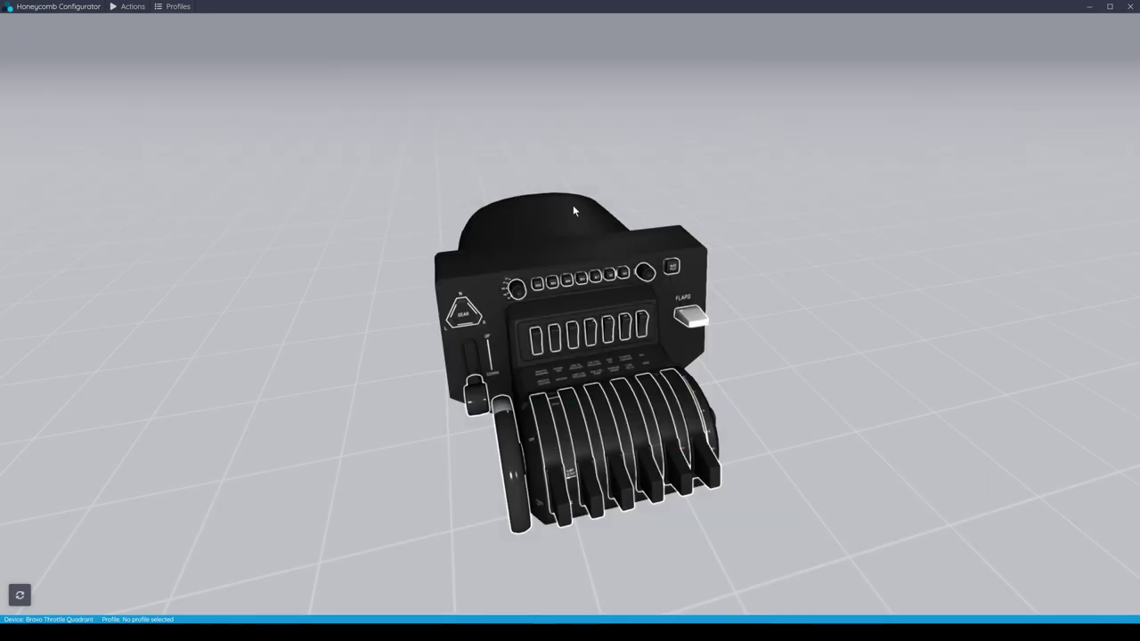
{"action": "left_click", "coordinate": [134, 9]}
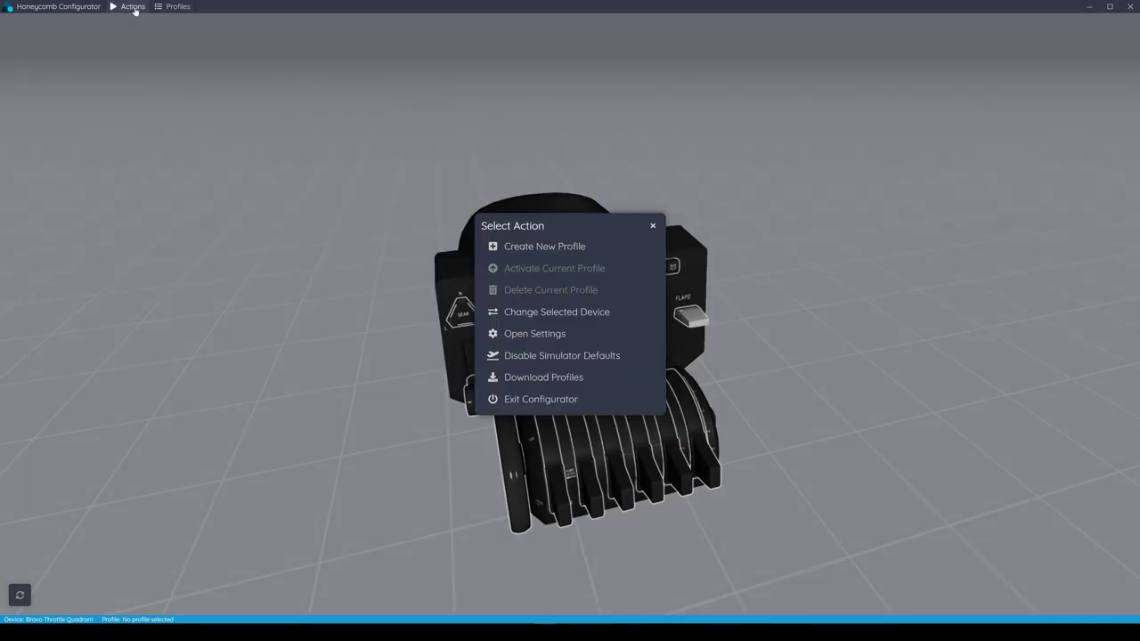
{"action": "left_click", "coordinate": [537, 377]}
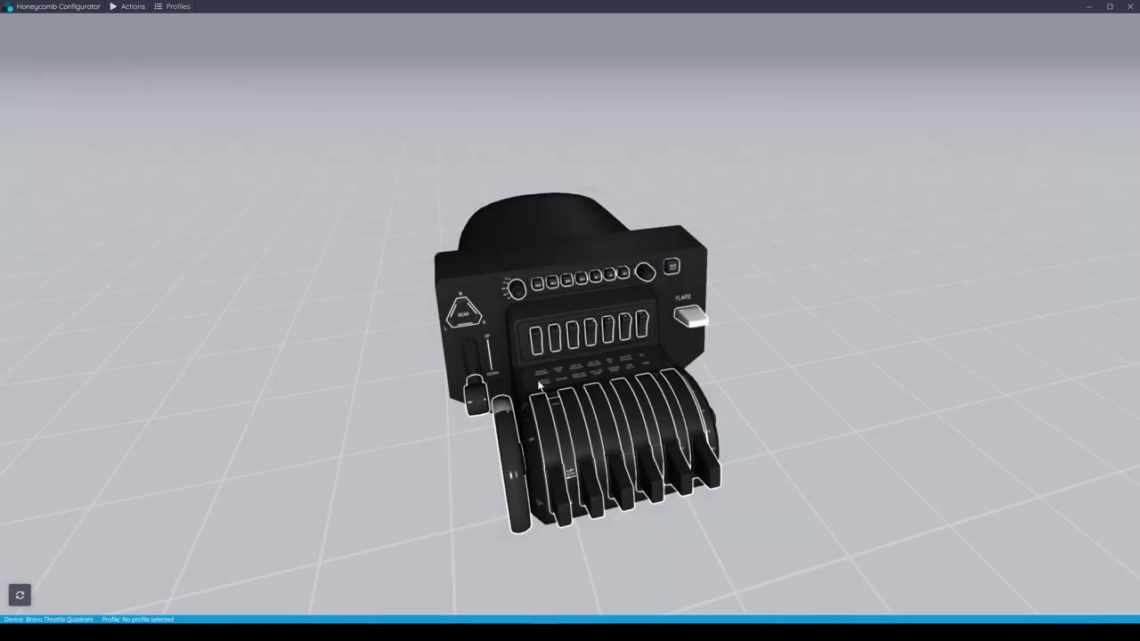